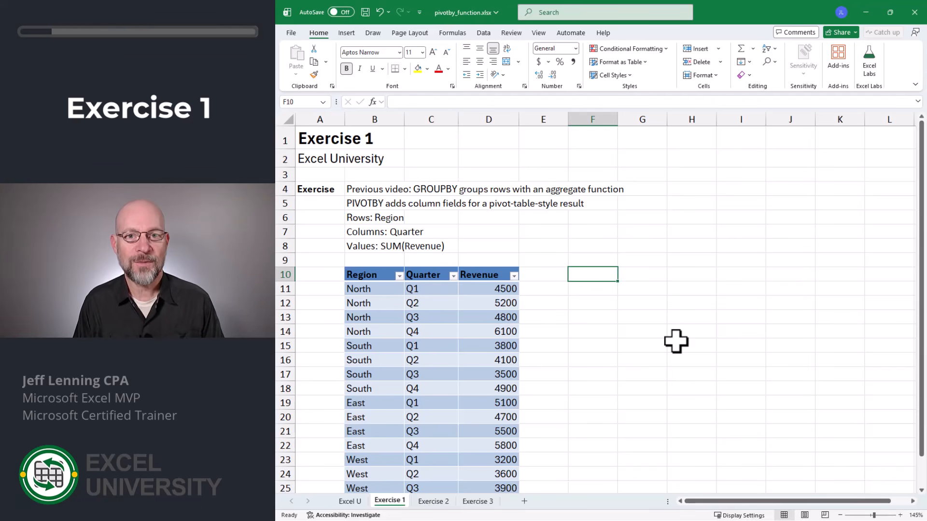
# Step: Enter a PIVOTBY formula in F10 using Table1's Region for rows, Quarter for columns, Revenue for values, and SUM as the function
pyautogui.write('=pvi')
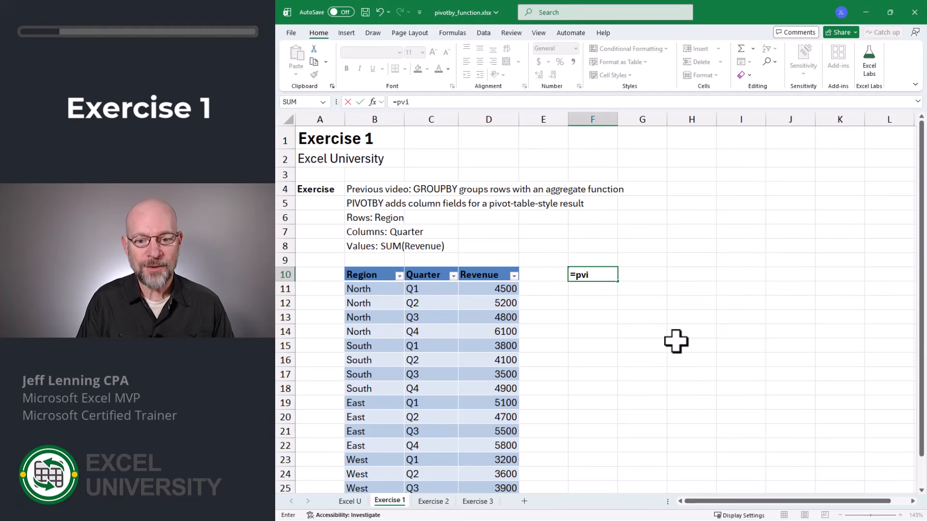
pyautogui.press('Tab')
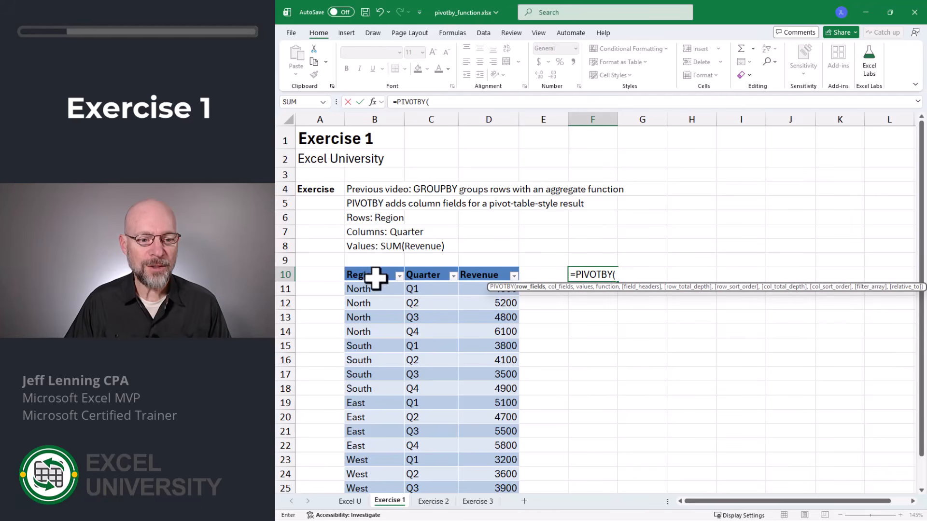
pyautogui.click(377, 261)
pyautogui.write(',')
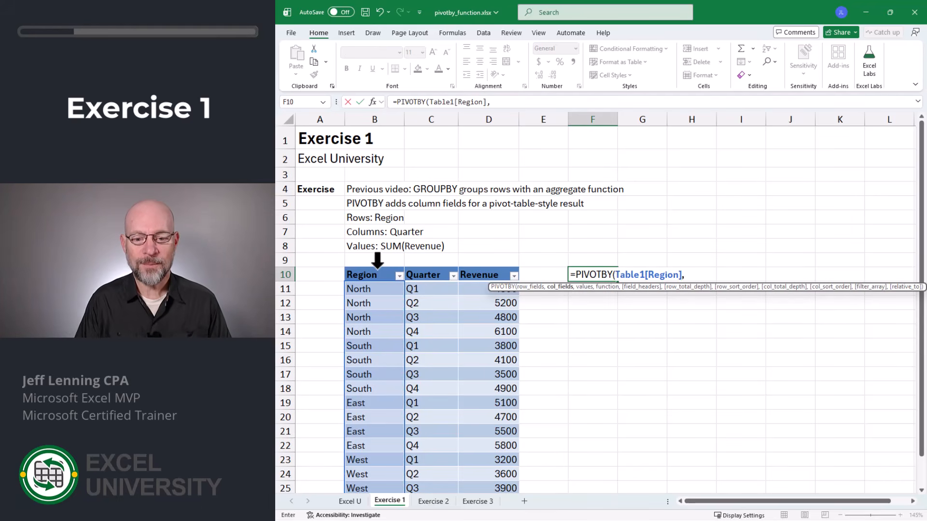
pyautogui.click(416, 264)
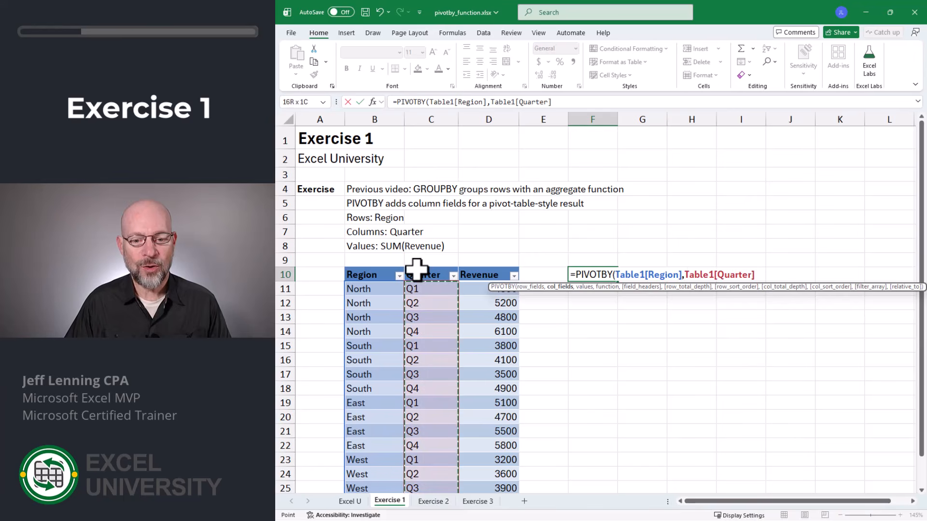
pyautogui.write(',')
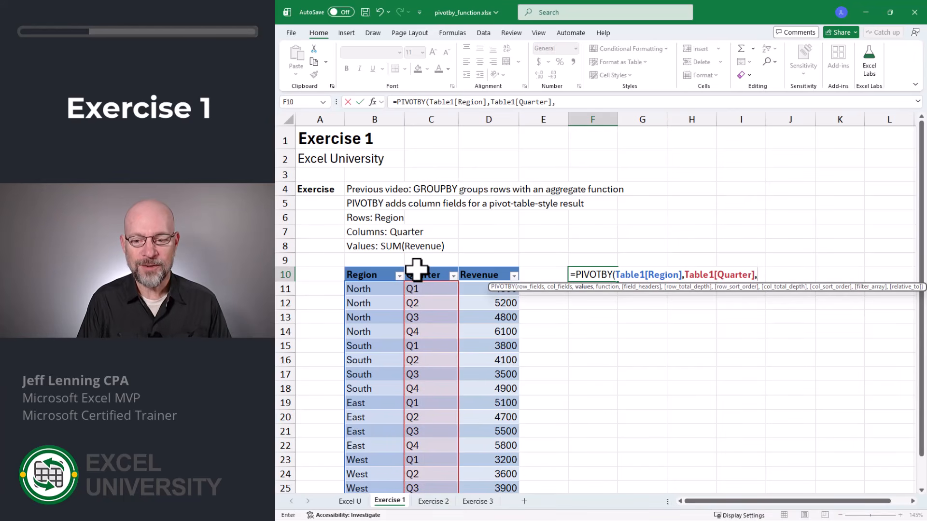
pyautogui.click(472, 265)
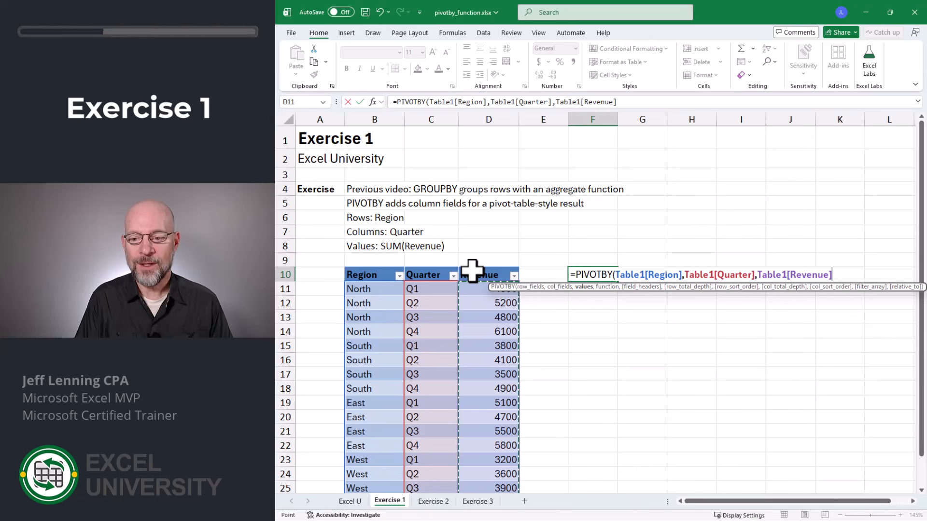
pyautogui.write(',sum')
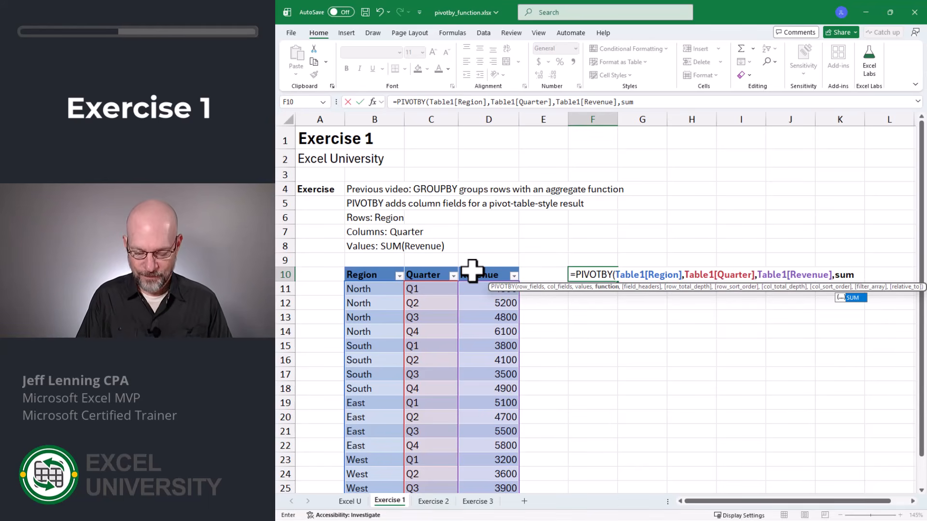
pyautogui.write(')')
pyautogui.press('Return')
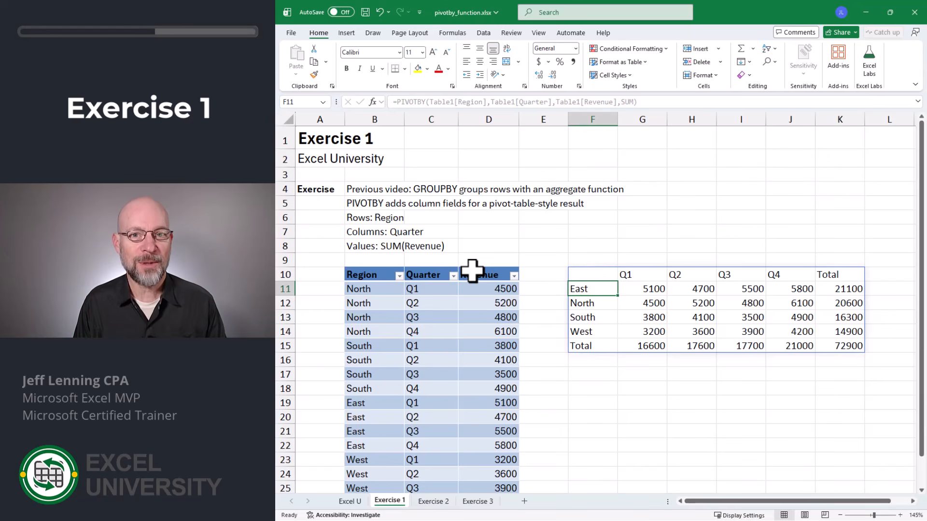
# Step: Format columns G through K as Number with 0 decimal places and a thousands separator, and reselect cell F10
pyautogui.moveTo(656, 117); pyautogui.dragTo(826, 121)
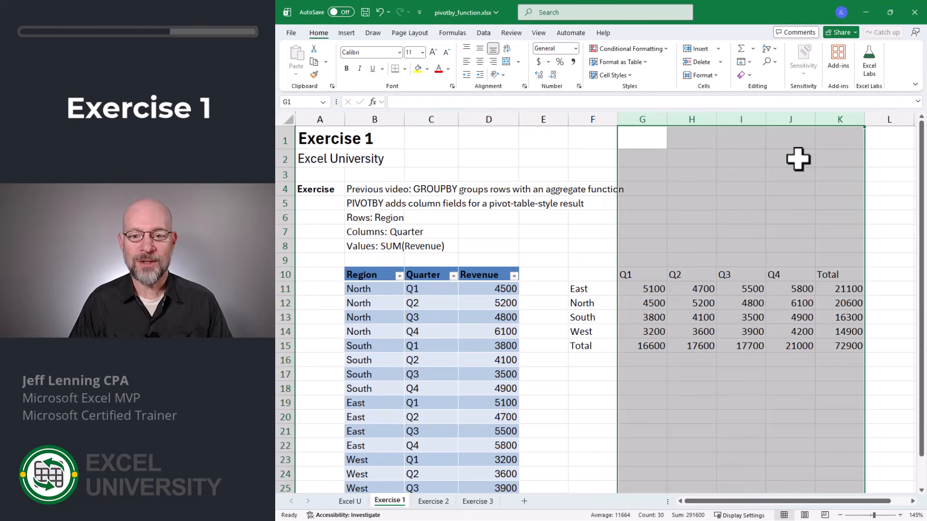
pyautogui.hotkey('ctrl', '1')
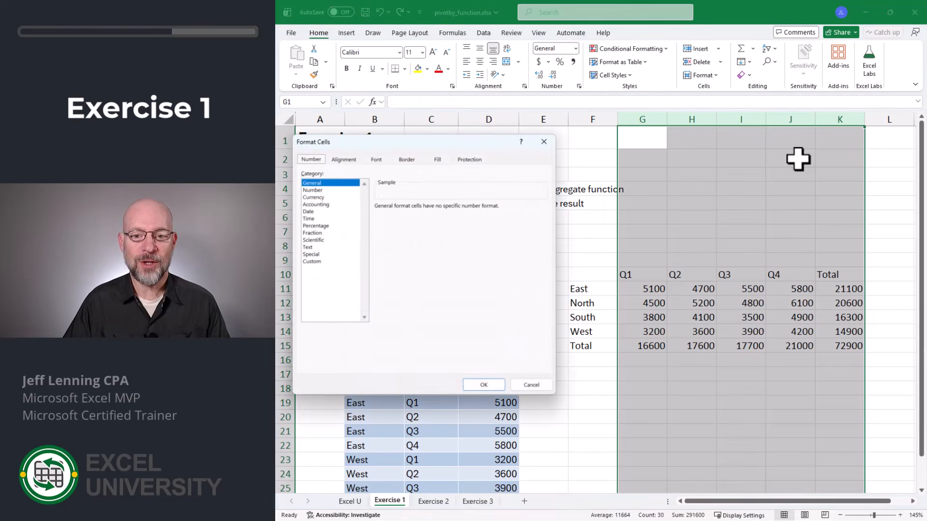
pyautogui.click(328, 191)
pyautogui.click(442, 210)
pyautogui.click(442, 210)
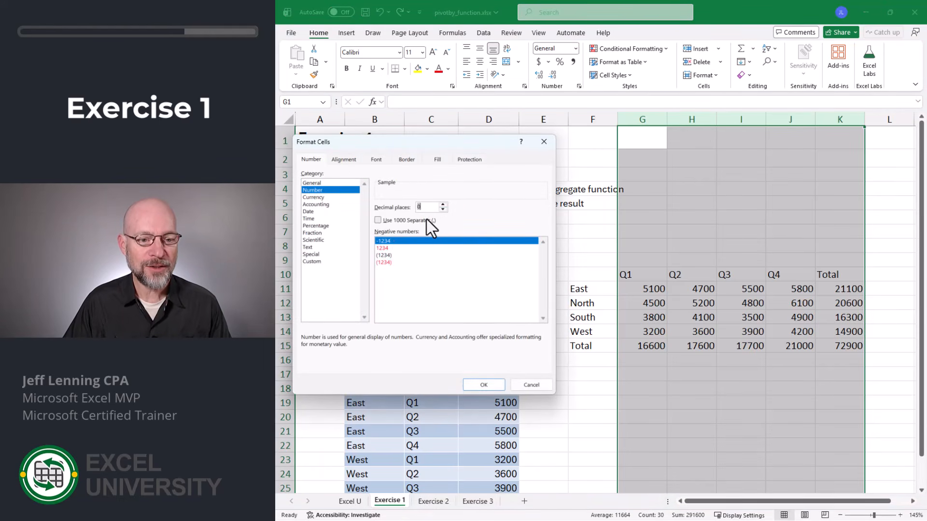
pyautogui.click(377, 220)
pyautogui.click(482, 383)
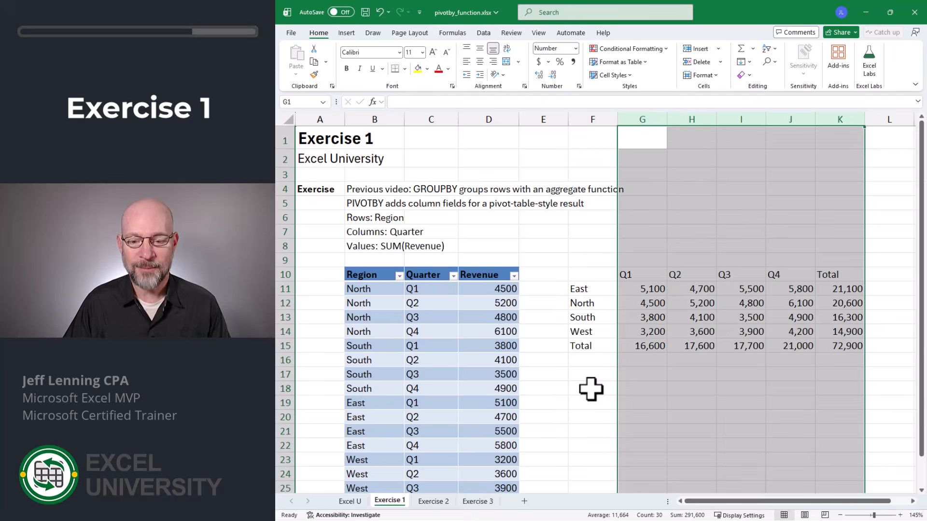
pyautogui.click(590, 388)
pyautogui.click(599, 272)
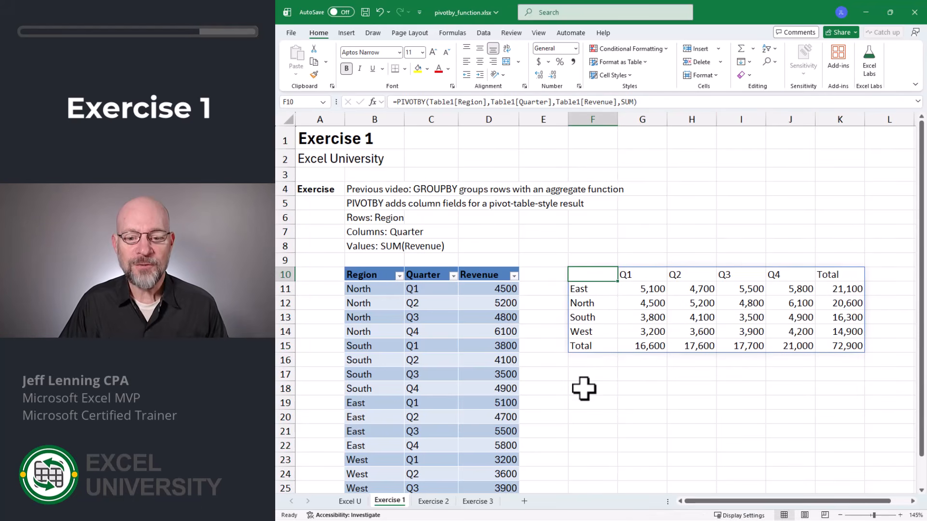
# Step: Set the revenue in D11, for North in Q1, to 1000000
pyautogui.click(502, 289)
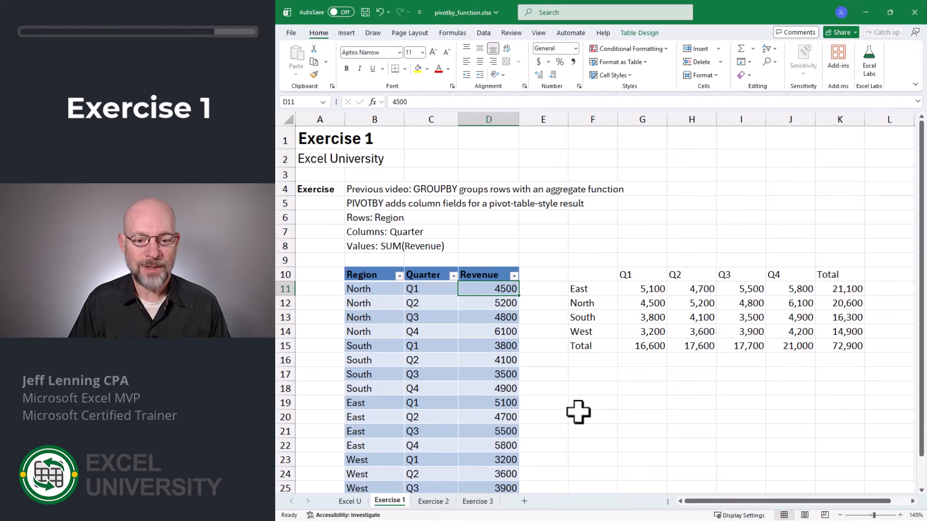
pyautogui.write('1000000')
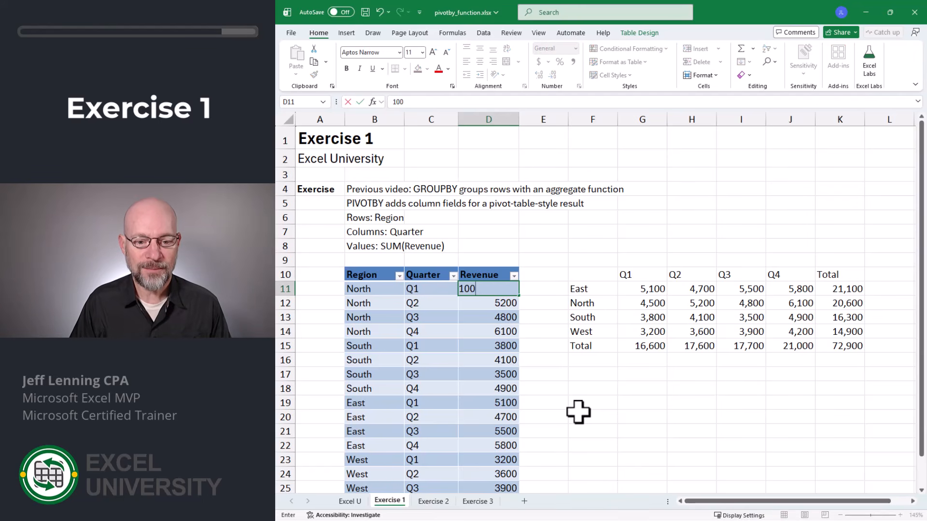
pyautogui.press('Return')
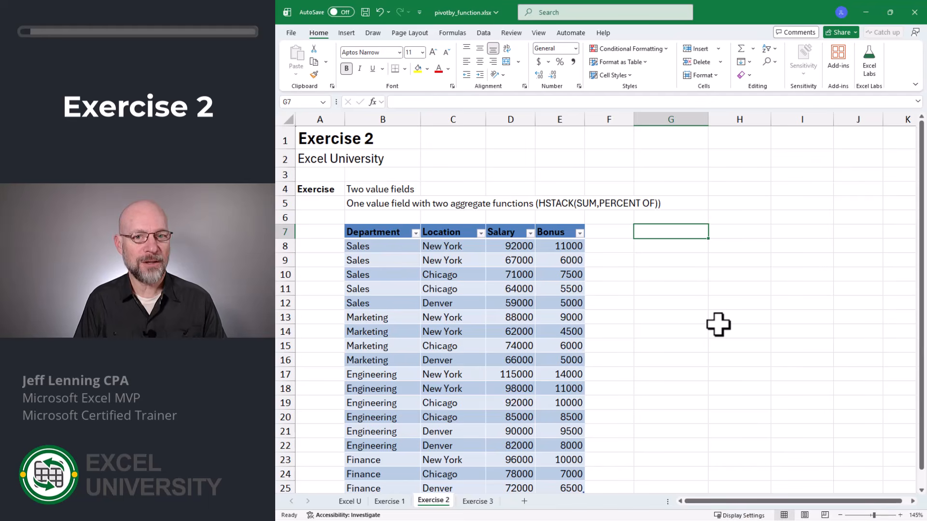
# Step: Enter a PIVOTBY formula in G7 of Exercise 2 with Table3's Department rows, no column fields, Salary and Bonus values, and SUM
pyautogui.write('=pivo')
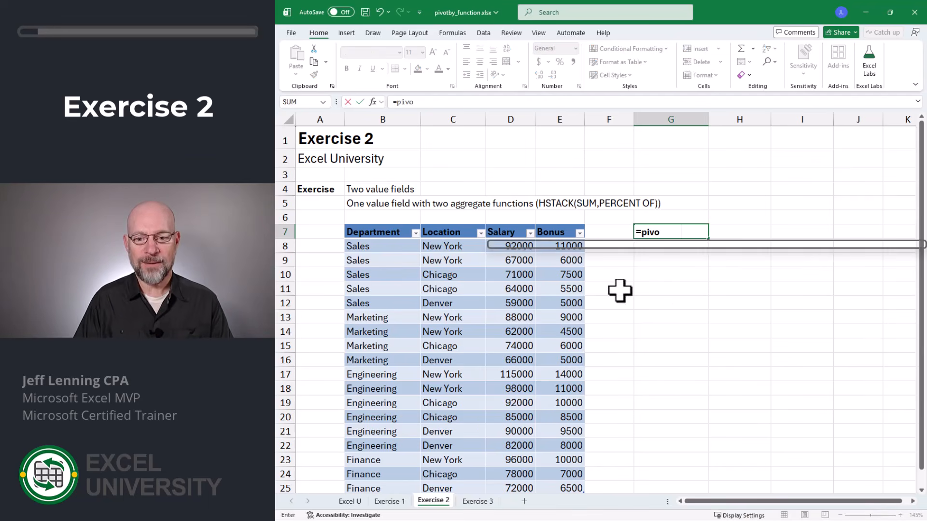
pyautogui.press('Tab')
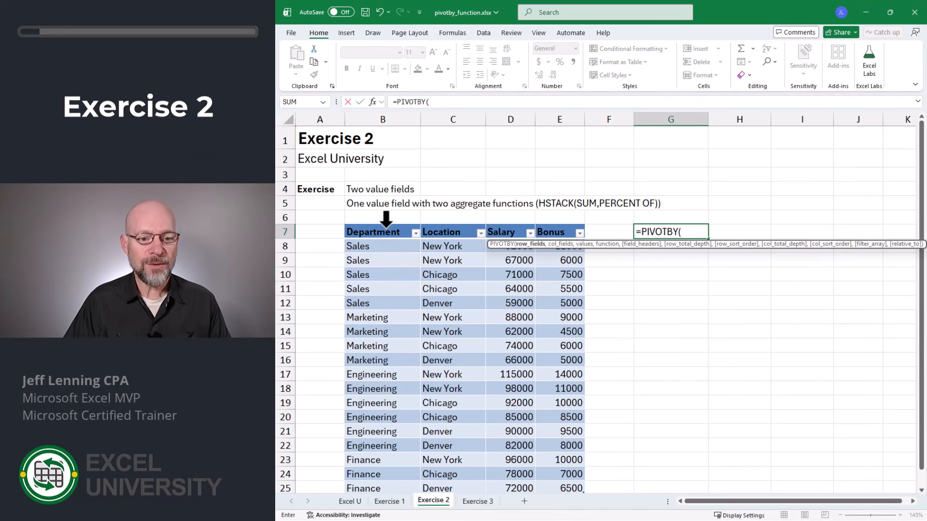
pyautogui.click(386, 219)
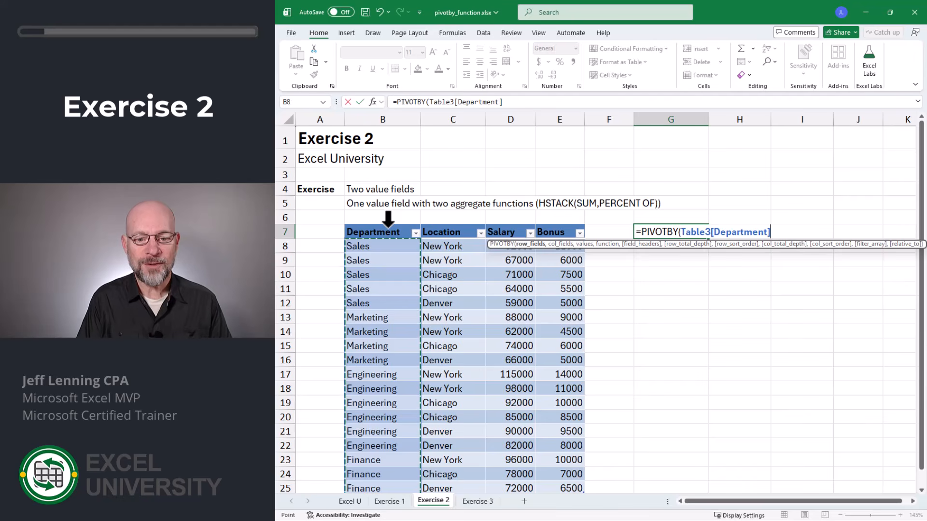
pyautogui.write(',')
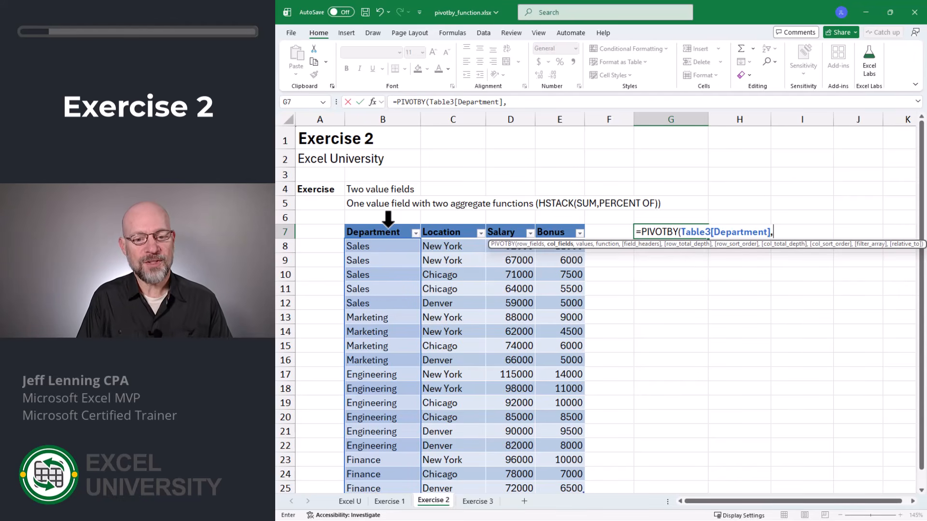
pyautogui.write(',')
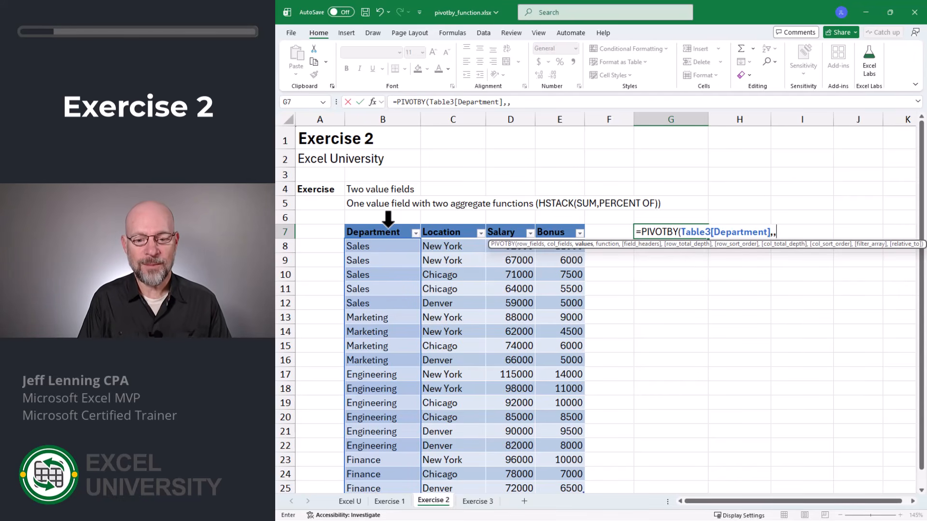
pyautogui.moveTo(500, 223); pyautogui.dragTo(550, 227)
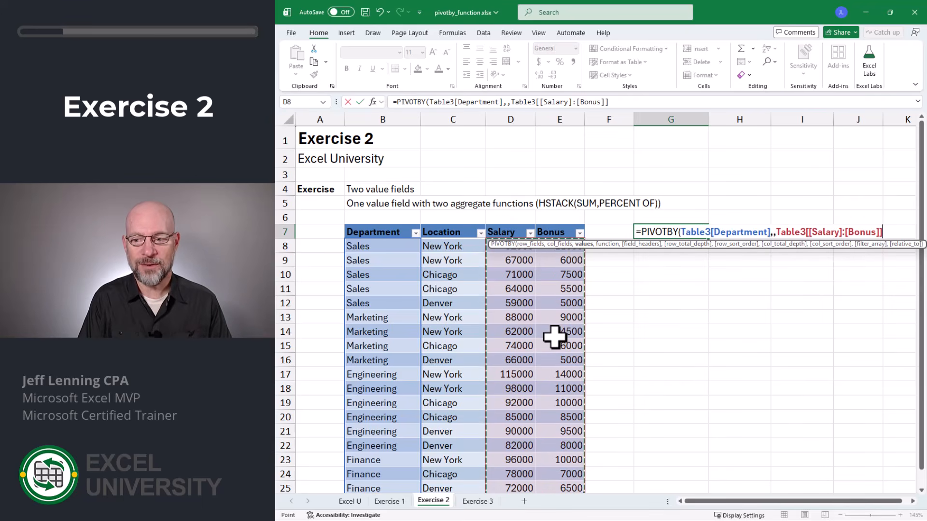
pyautogui.write(',sum')
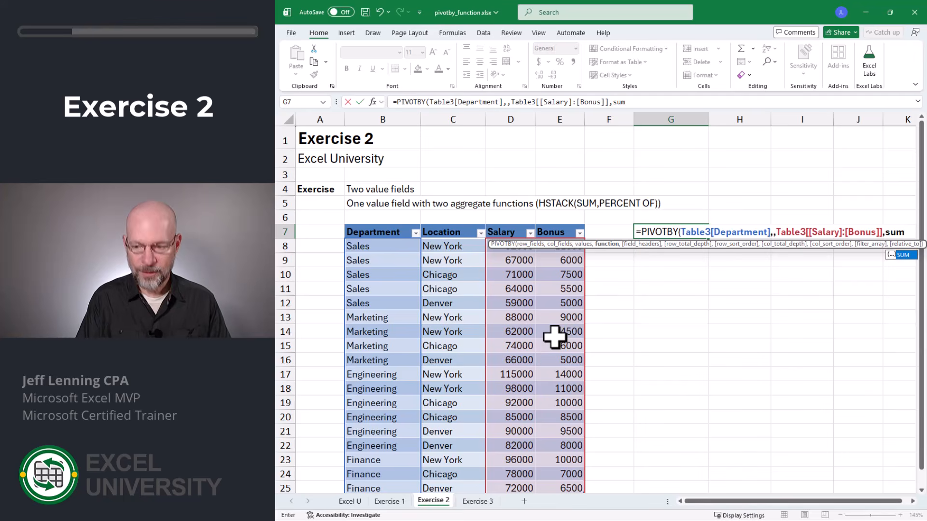
pyautogui.write(')')
pyautogui.press('Return')
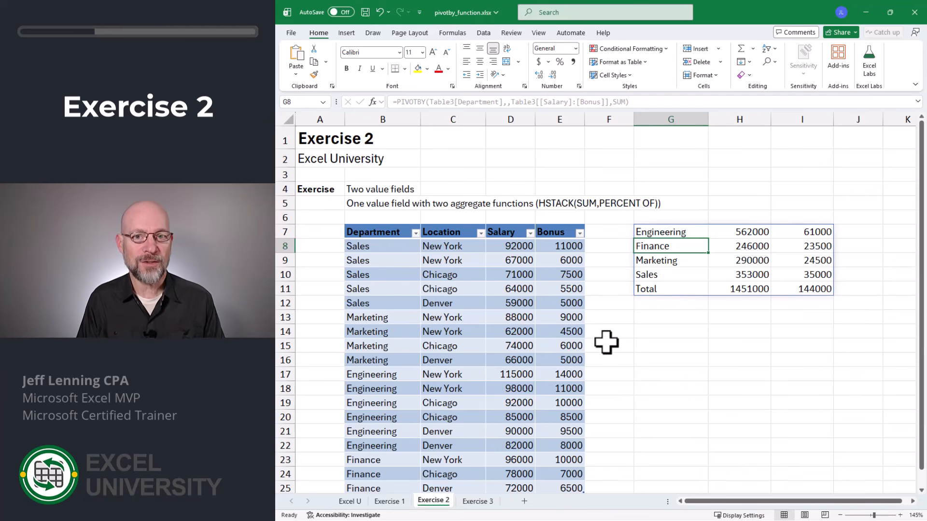
# Step: Delete the two-value PIVOTBY formula from G7
pyautogui.press('Up')
pyautogui.press('Delete')
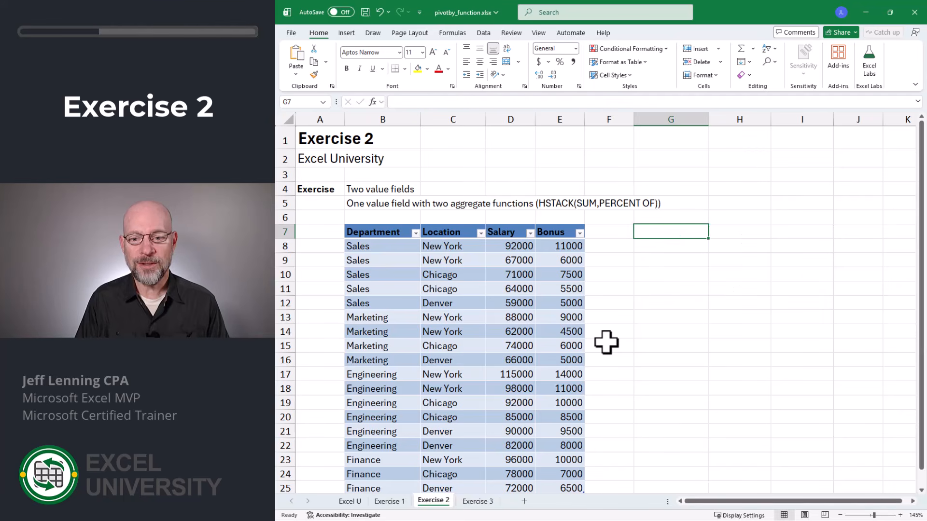
# Step: Begin a PIVOTBY formula in G7 with Table3's Department as row fields, column fields left empty, and only Salary as values
pyautogui.write('=pivo')
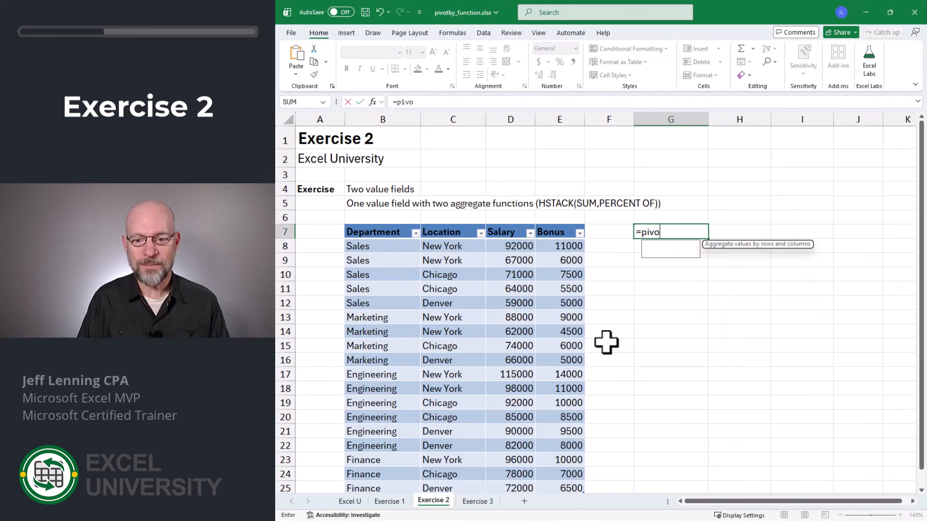
pyautogui.press('Tab')
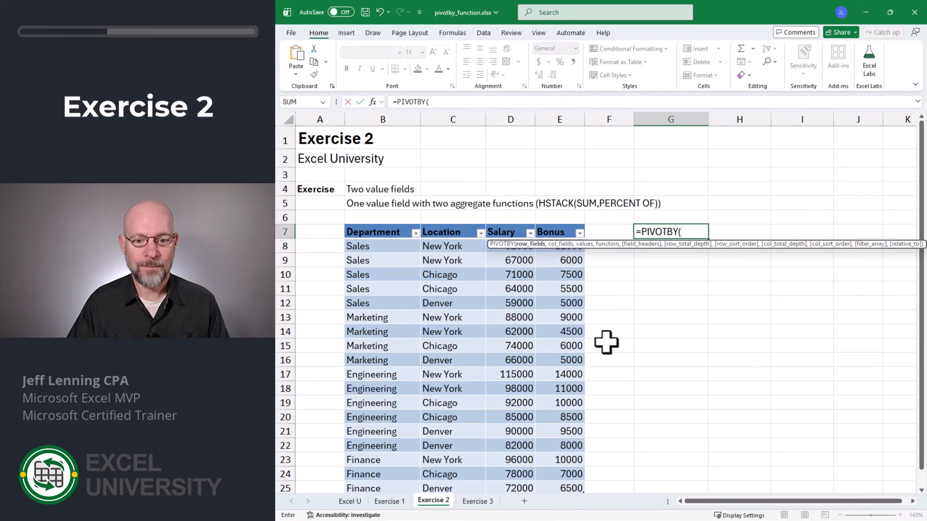
pyautogui.click(386, 225)
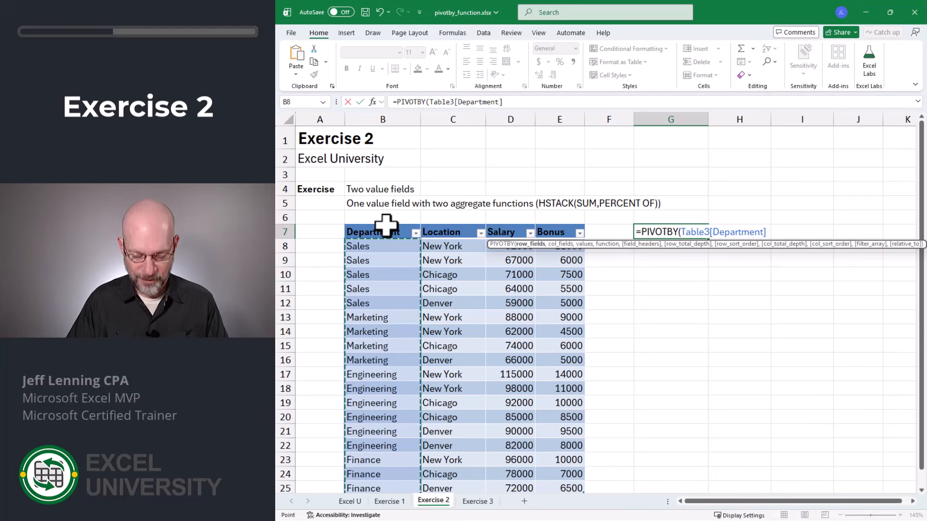
pyautogui.write(',,')
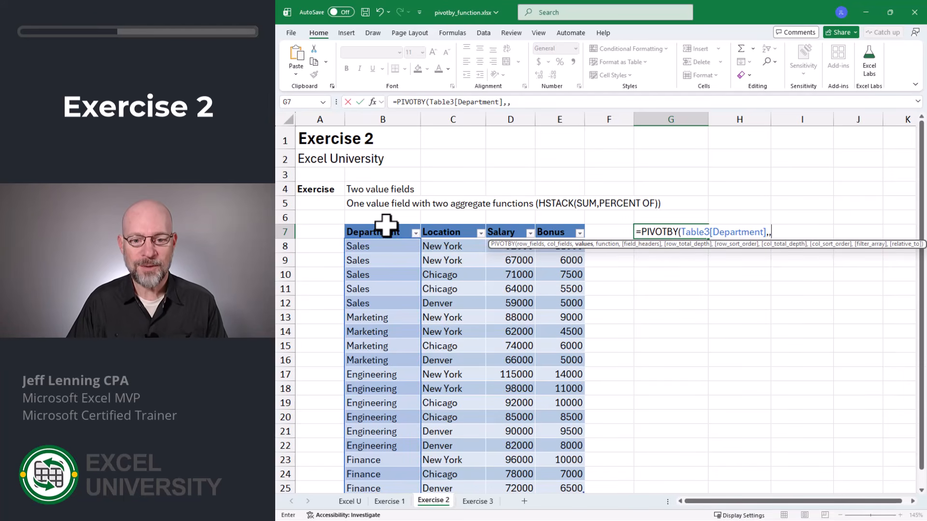
pyautogui.click(499, 225)
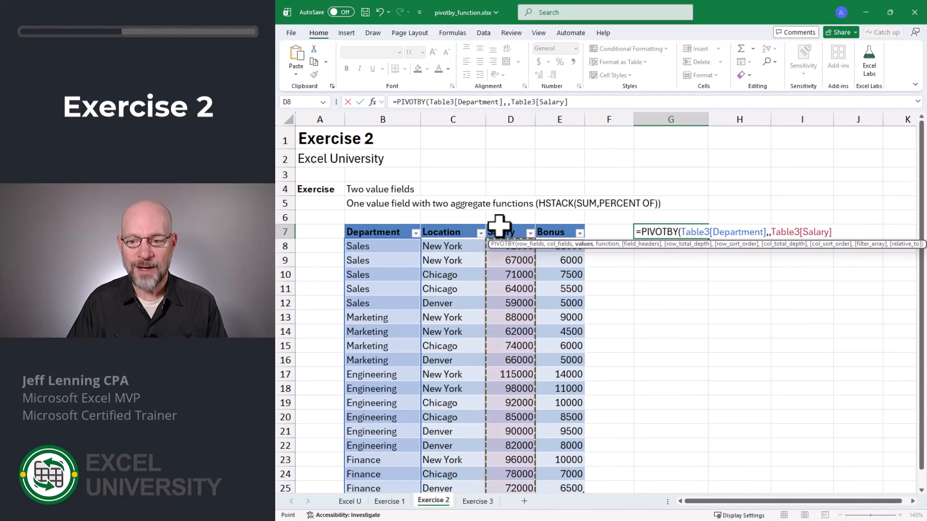
pyautogui.write(',')
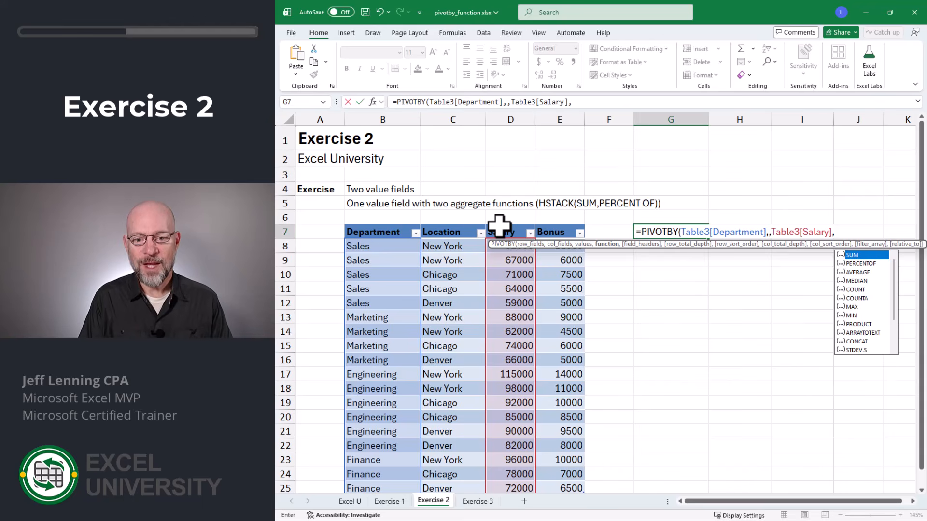
pyautogui.write('sum')
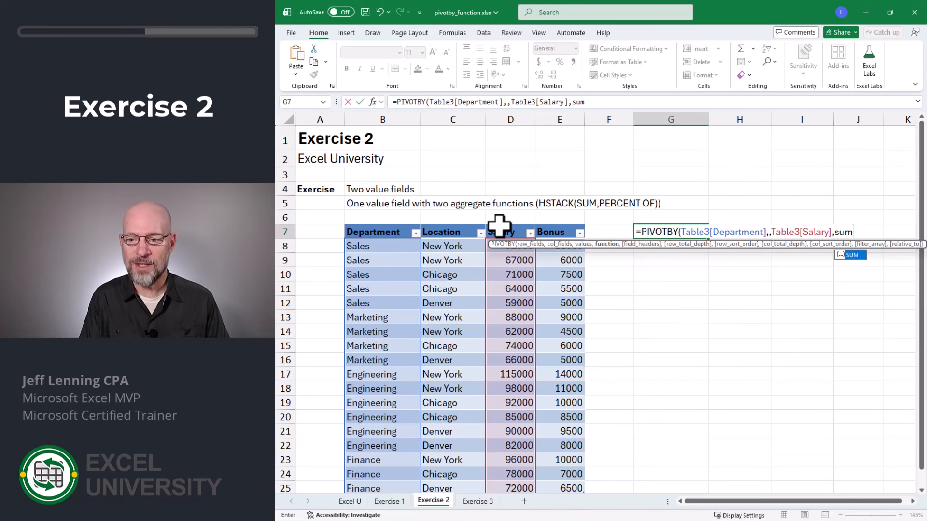
pyautogui.write(',p')
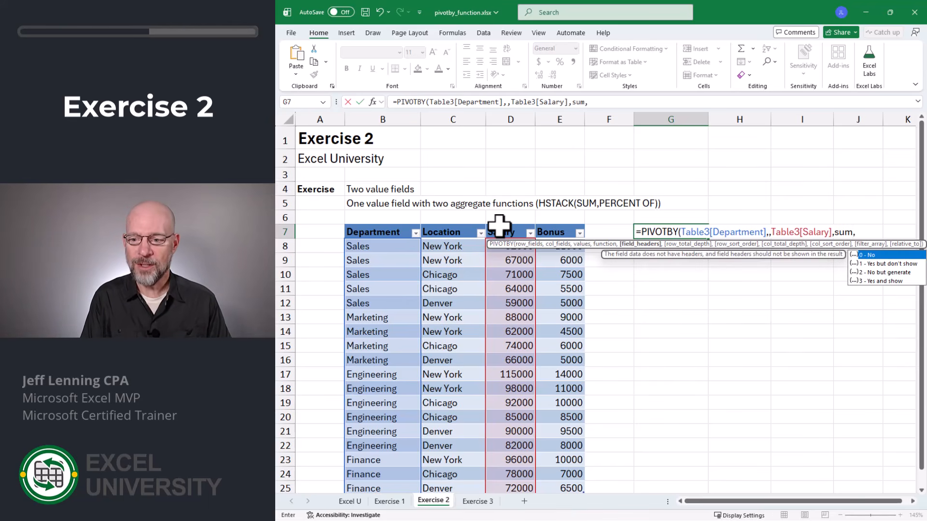
pyautogui.press('BackSpace')
pyautogui.press('BackSpace')
pyautogui.press('BackSpace')
pyautogui.press('BackSpace')
pyautogui.press('BackSpace')
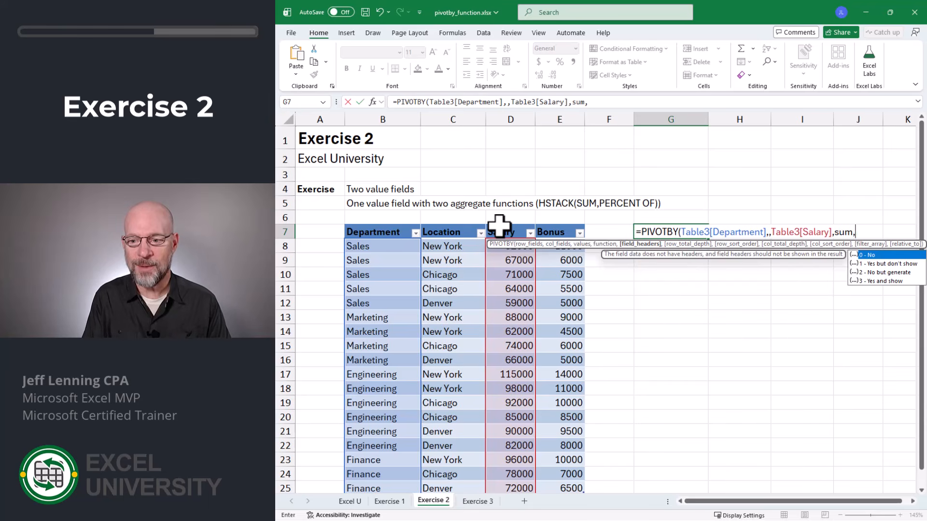
# Step: Complete the G7 PIVOTBY formula with HSTACK(SUM,PERCENTOF) as its function argument
pyautogui.write('hst')
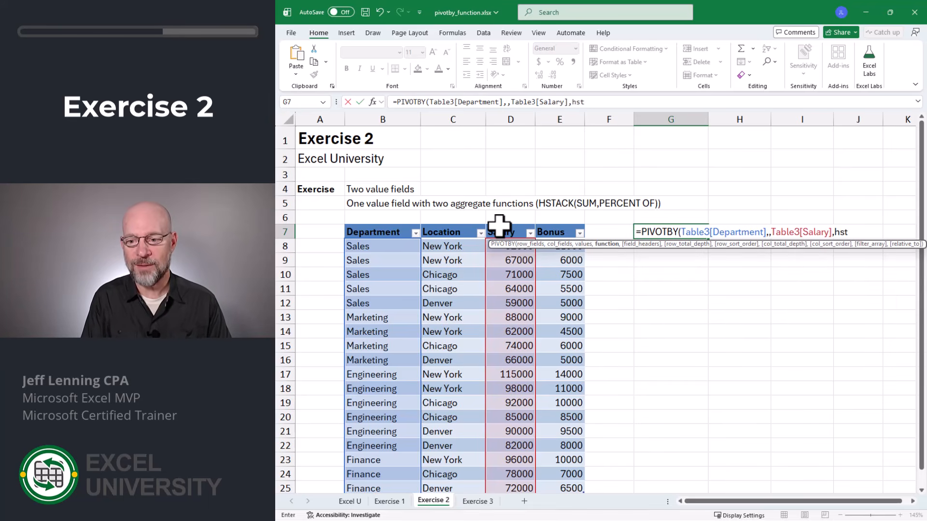
pyautogui.write('ack(')
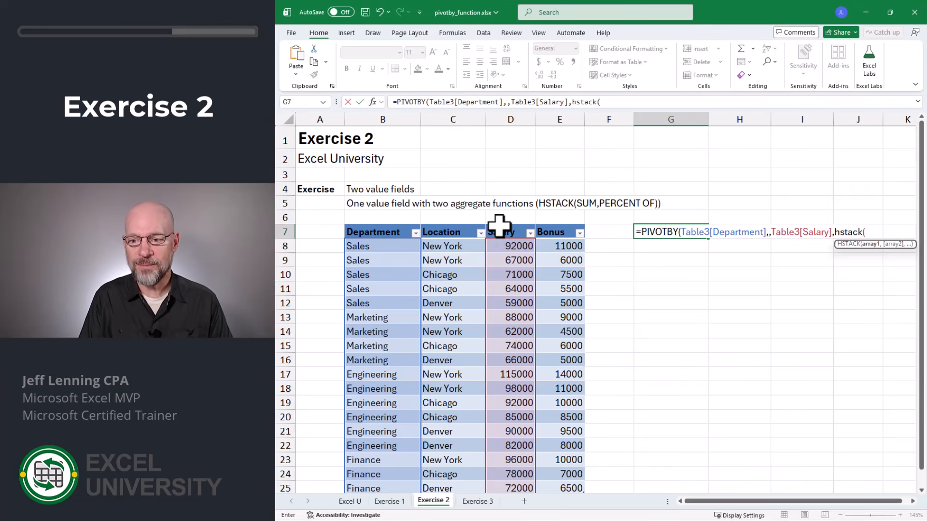
pyautogui.write('SUM,PERCENT')
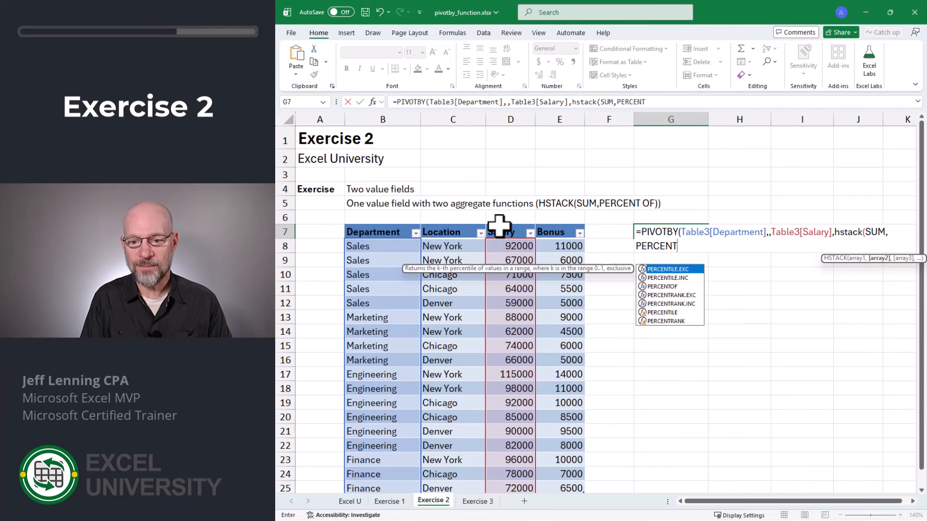
pyautogui.write('OF)')
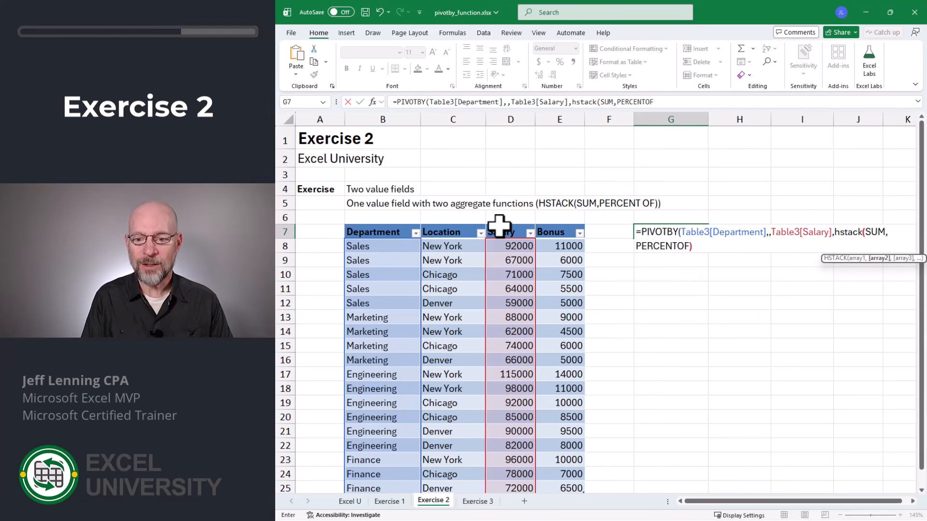
pyautogui.write(')')
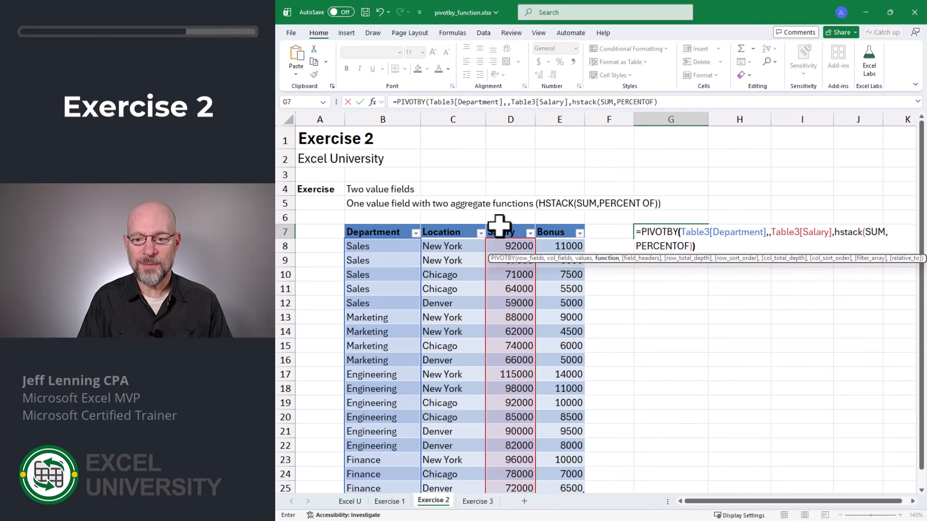
pyautogui.press('Return')
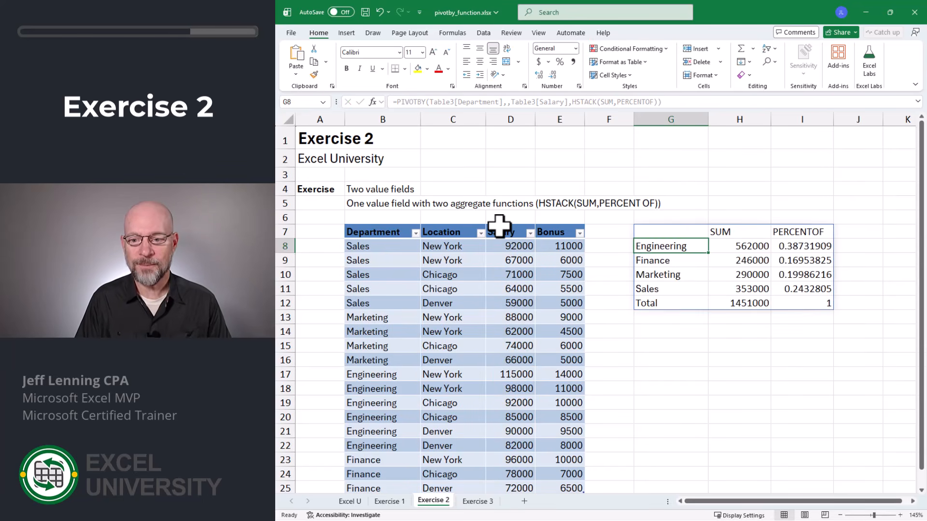
# Step: Format column H as Number with 0 decimal places and the 1000 separator
pyautogui.click(740, 118)
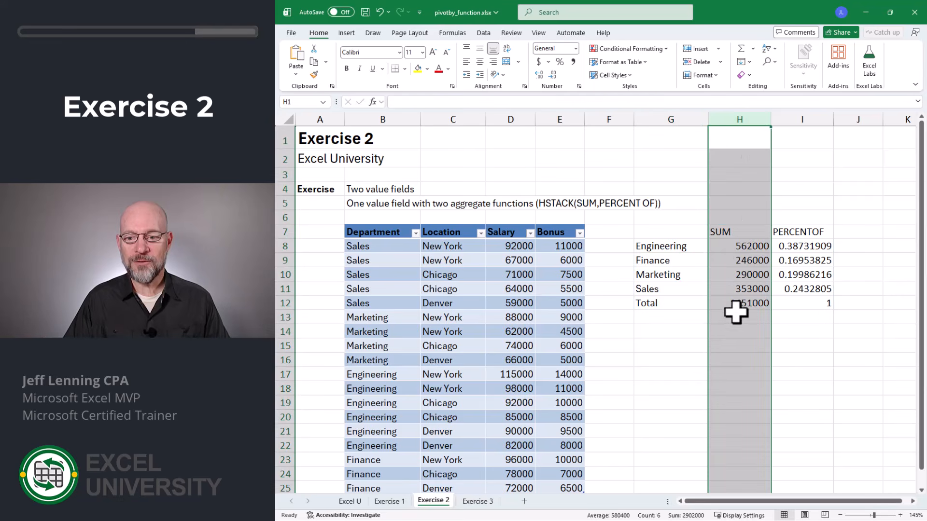
pyautogui.hotkey('ctrl', '1')
pyautogui.click(312, 191)
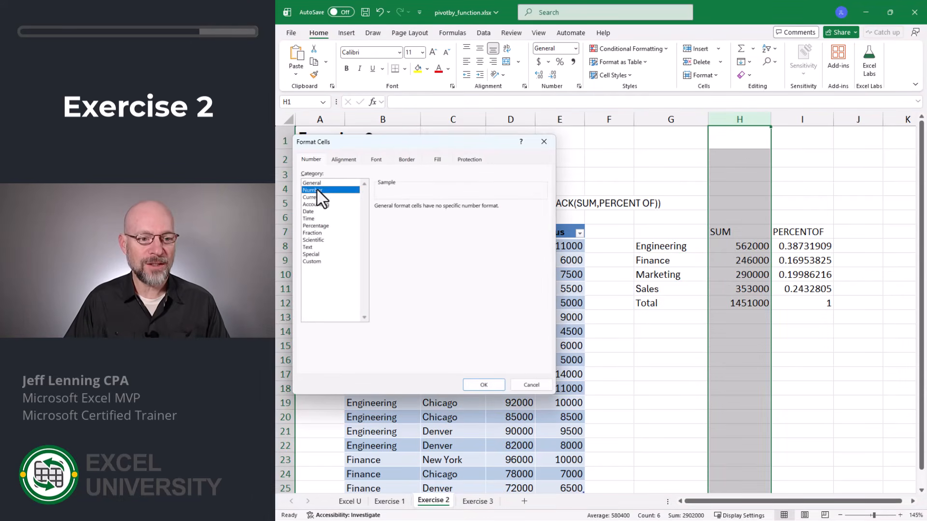
pyautogui.click(443, 210)
pyautogui.click(443, 210)
pyautogui.click(430, 220)
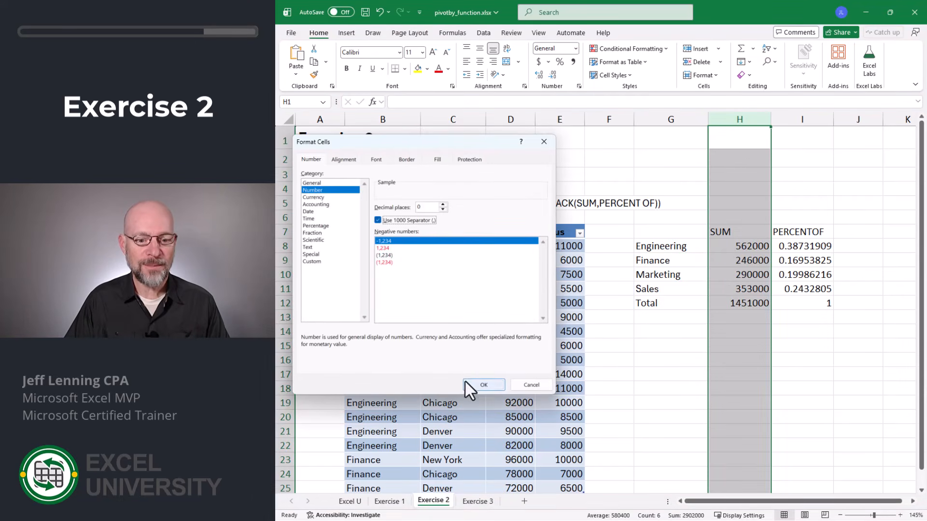
pyautogui.click(484, 384)
# Step: Format column I as Percentage with 2 decimal places
pyautogui.click(801, 119)
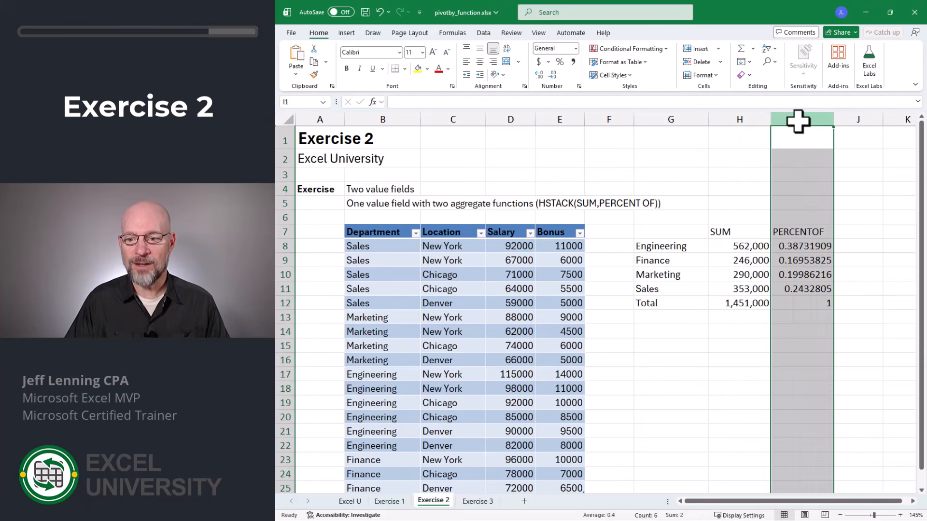
pyautogui.hotkey('ctrl', '1')
pyautogui.click(326, 225)
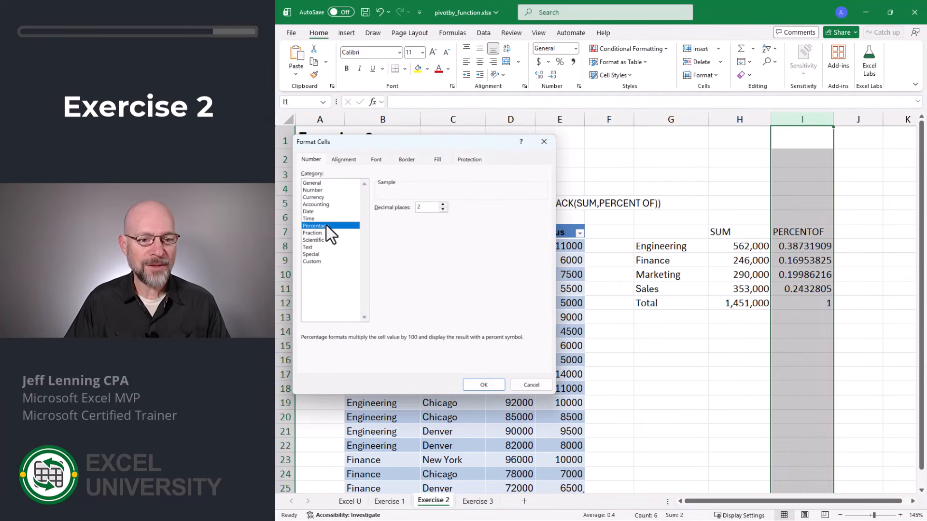
pyautogui.click(484, 384)
pyautogui.click(674, 381)
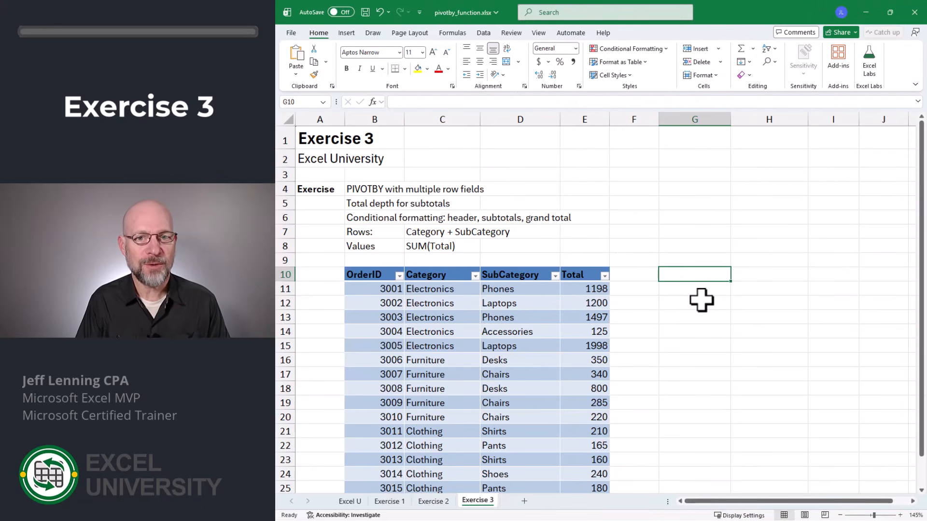
# Step: Enter a PIVOTBY formula in G10 of Exercise 3 with Table4's Category and SubCategory rows, no column fields, Total values, and SUM
pyautogui.write('=PIVOTBY(')
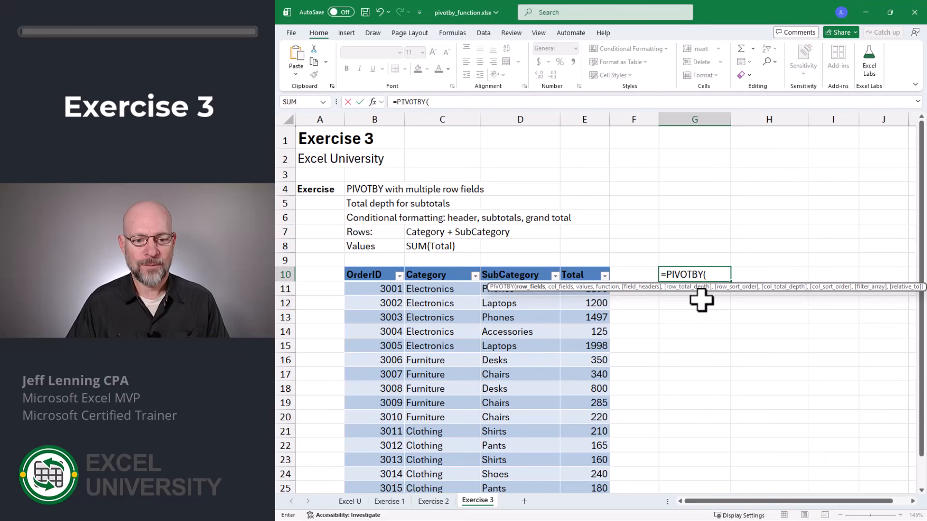
pyautogui.click(430, 270)
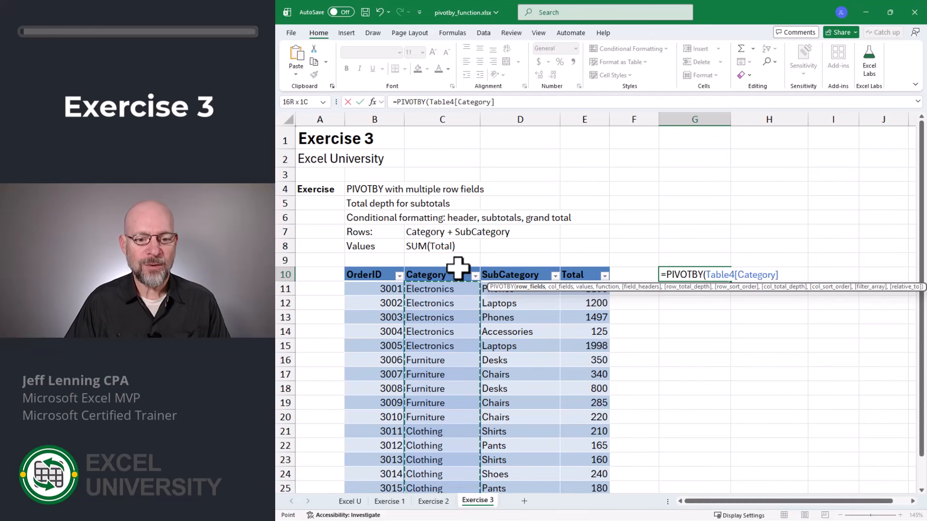
pyautogui.moveTo(457, 268); pyautogui.dragTo(503, 267)
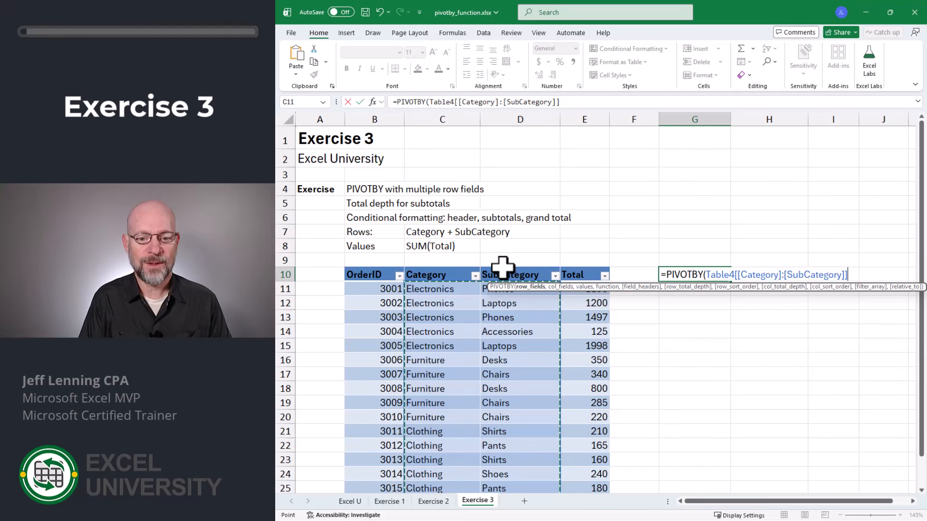
pyautogui.write(',')
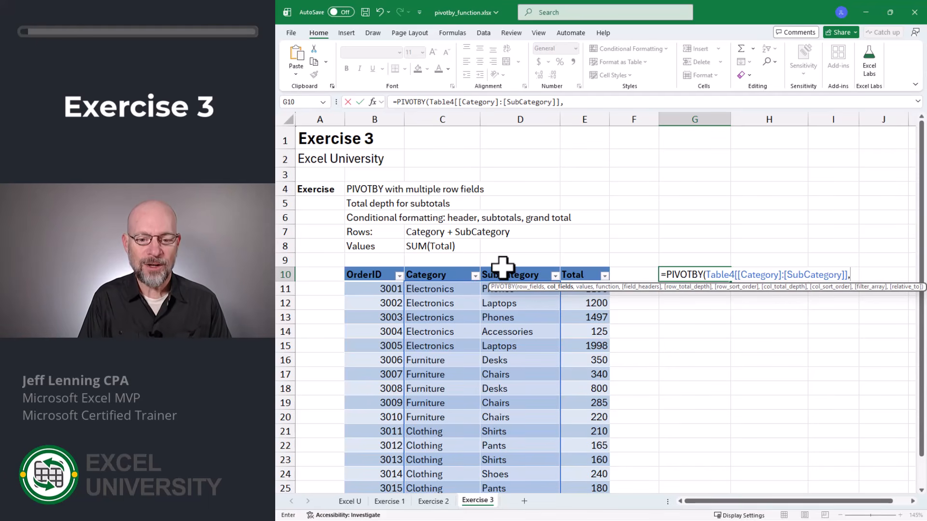
pyautogui.write(',')
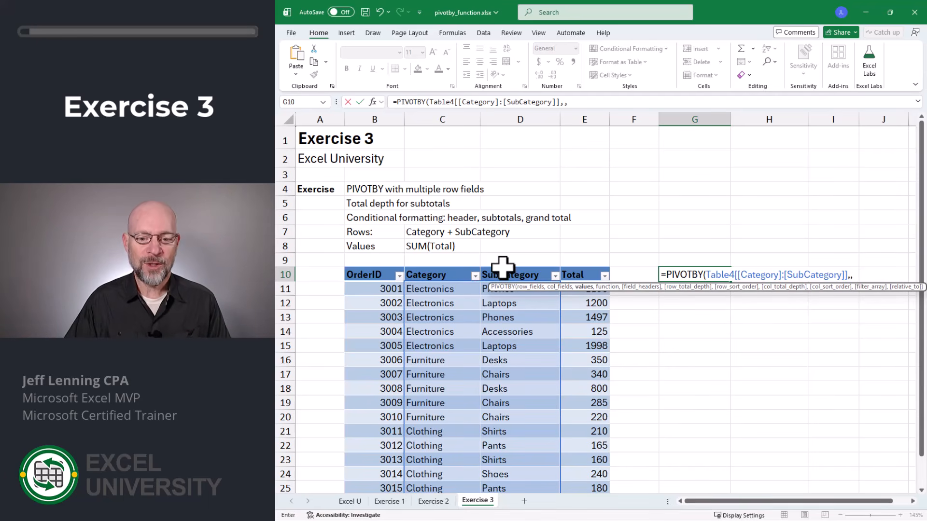
pyautogui.click(573, 263)
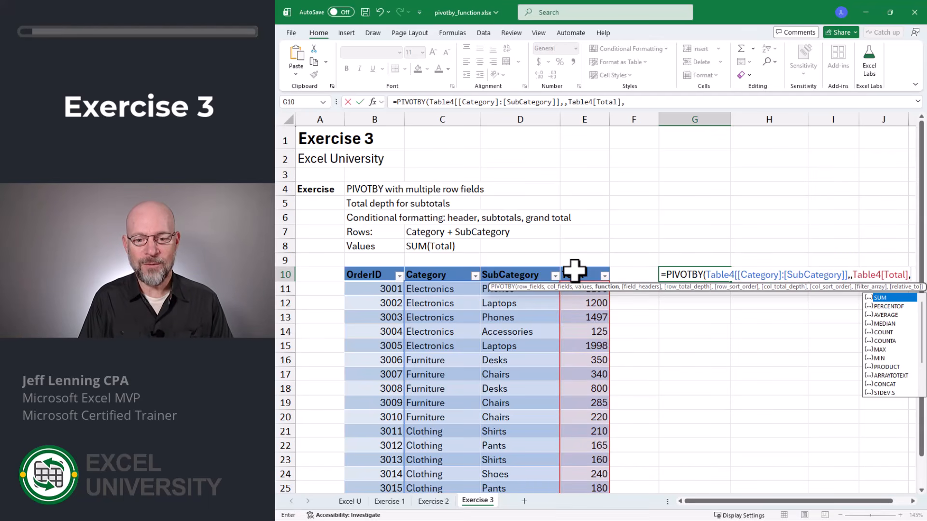
pyautogui.write('SUM')
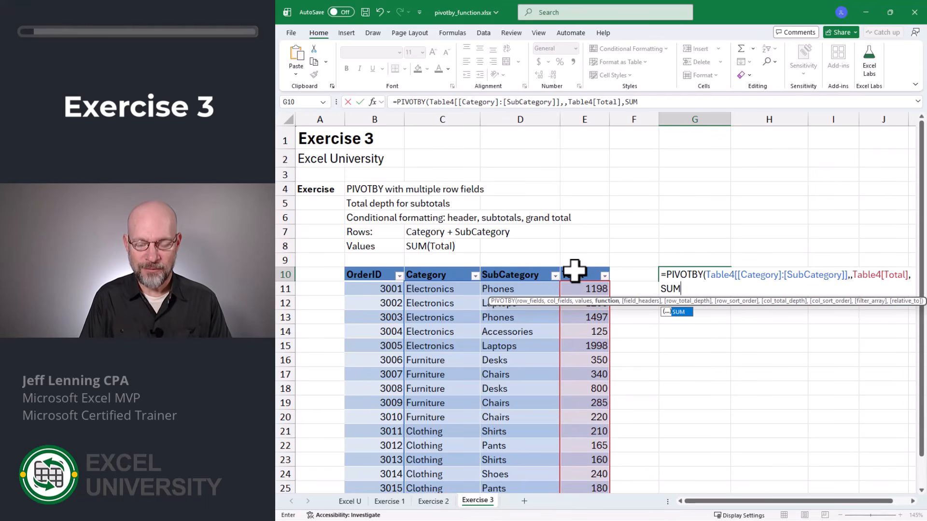
pyautogui.write(')')
pyautogui.press('Return')
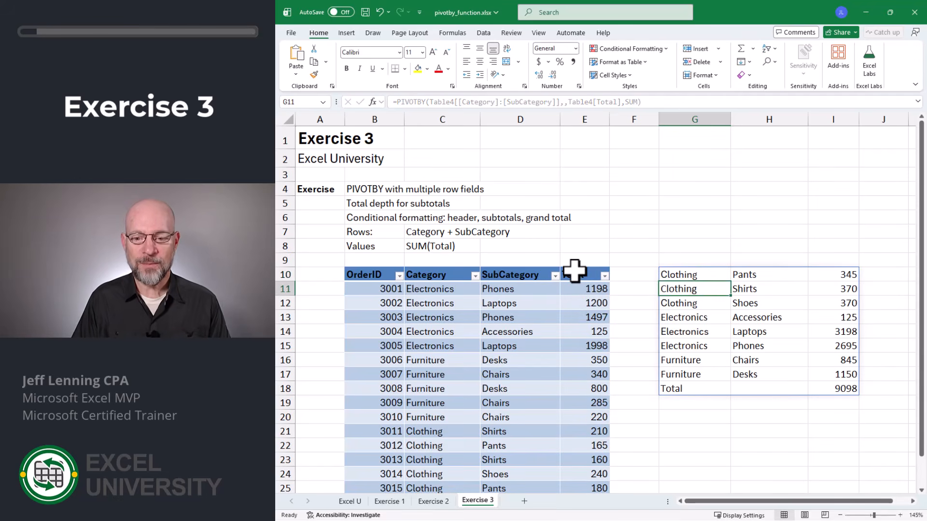
# Step: Reopen the PIVOTBY formula in G10 and extend it past SUM to the field_headers argument
pyautogui.press('Up')
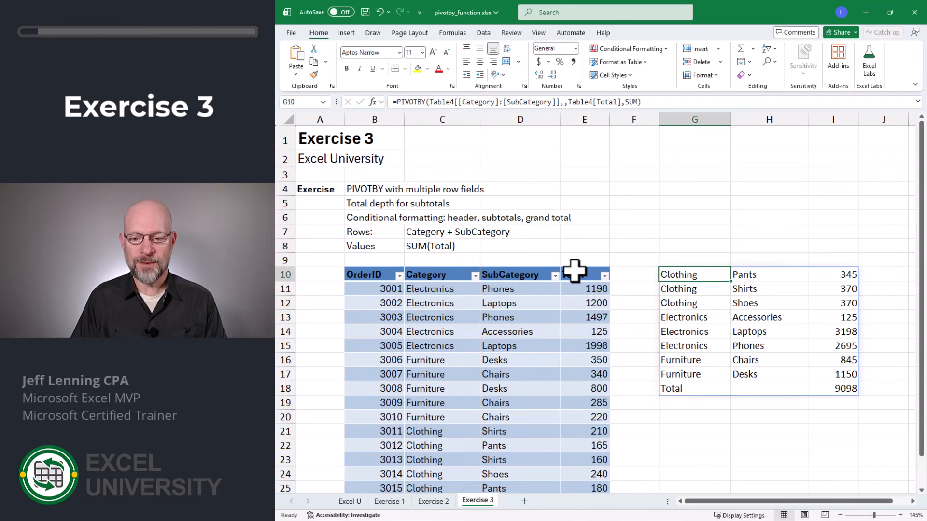
pyautogui.press('F2')
pyautogui.press('BackSpace')
pyautogui.write(',')
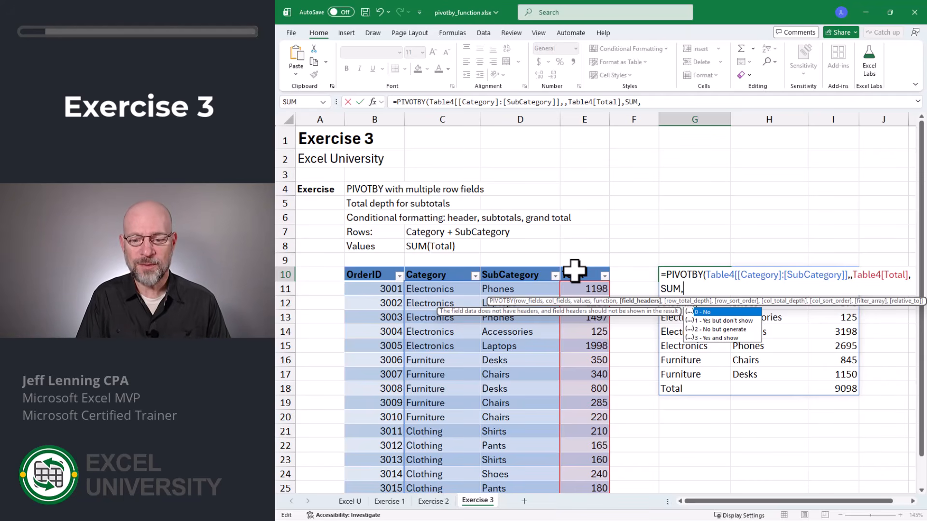
# Step: Examine PIVOTBY's remaining optional arguments in the G10 formula, from row_total_depth through relative_to, and return to field_headers
pyautogui.write(',')
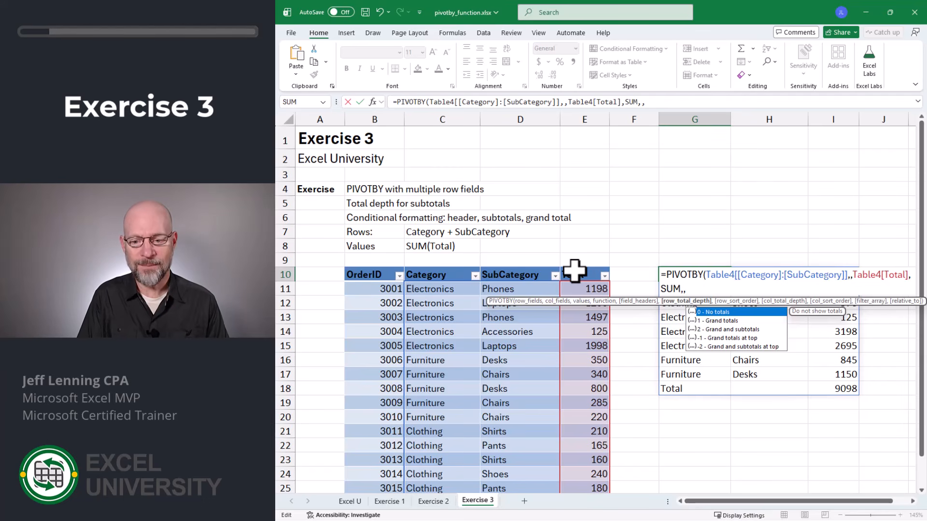
pyautogui.write(',')
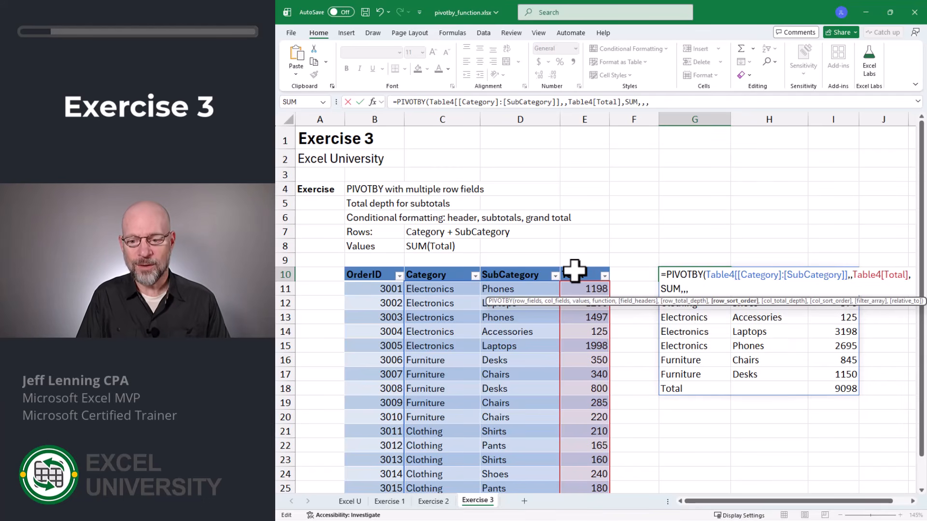
pyautogui.write(',,')
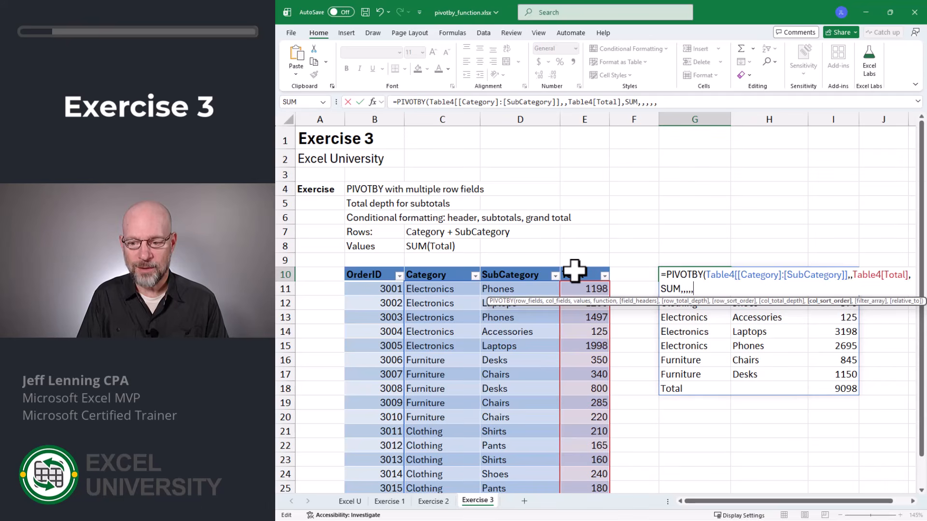
pyautogui.write(',')
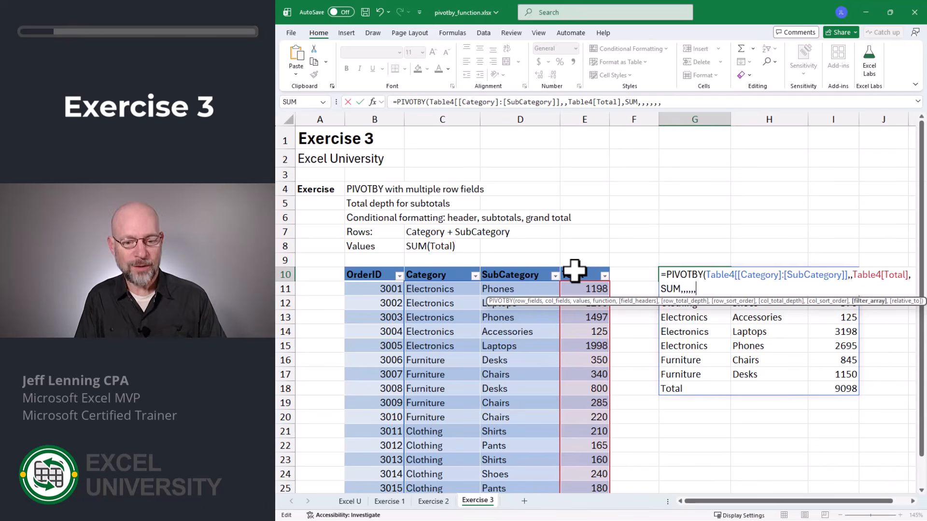
pyautogui.write(',')
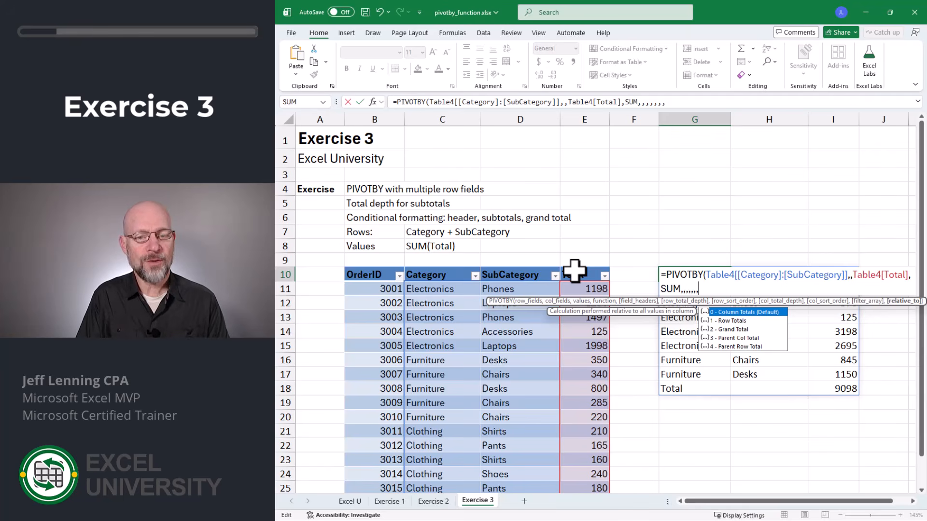
pyautogui.press('BackSpace')
pyautogui.press('BackSpace')
pyautogui.press('BackSpace')
pyautogui.press('BackSpace')
pyautogui.press('BackSpace')
pyautogui.press('BackSpace')
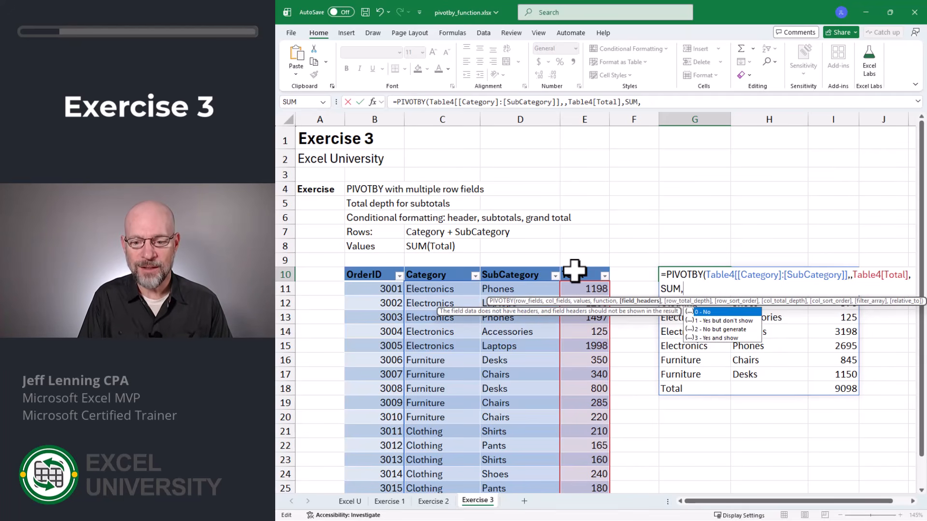
# Step: Leave field_headers empty and set the G10 formula's row_total_depth to 2 - Grand and subtotals
pyautogui.write(',')
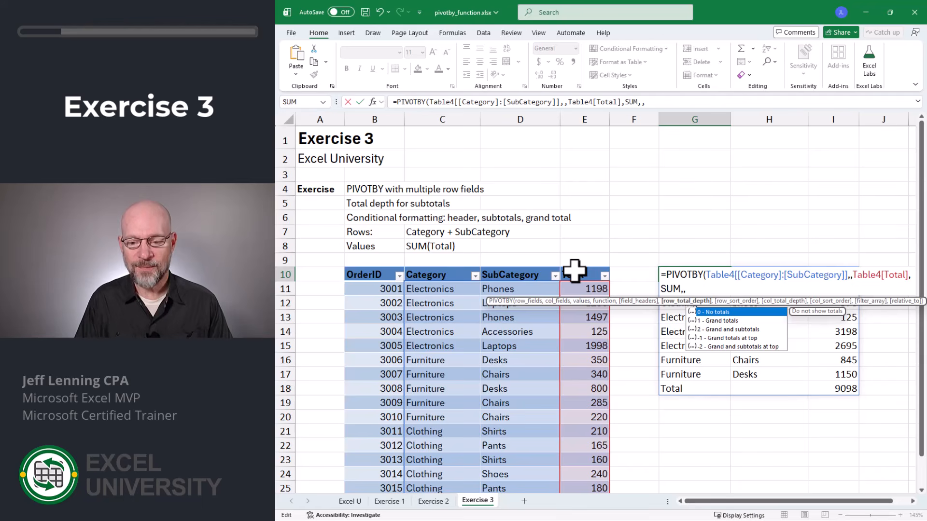
pyautogui.press('Down')
pyautogui.press('Down')
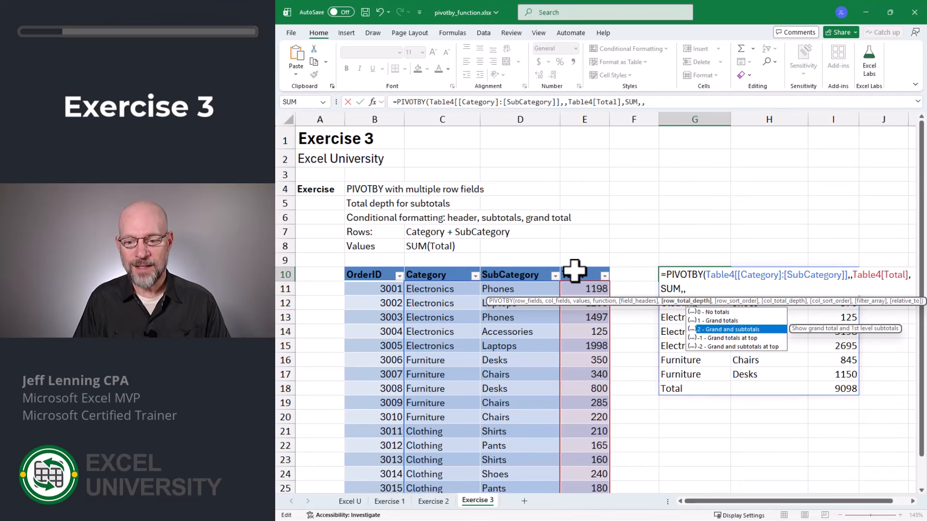
pyautogui.press('Tab')
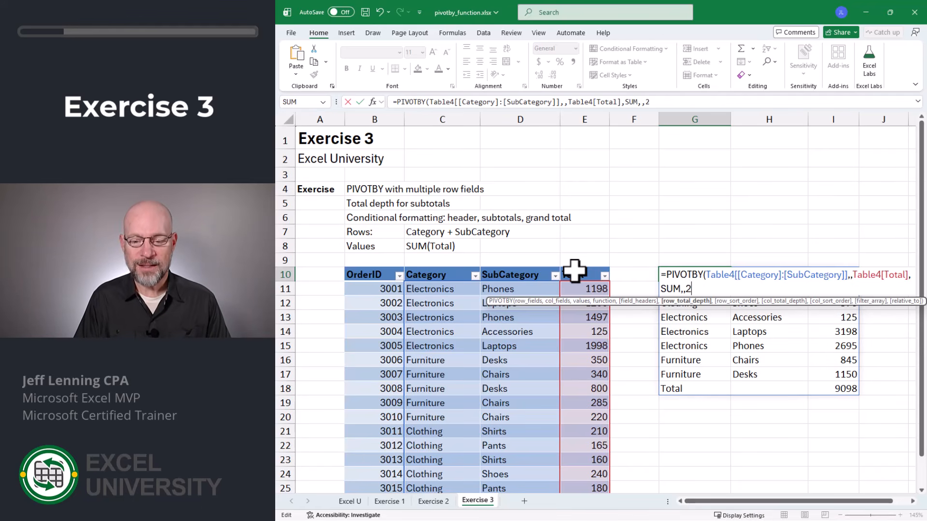
pyautogui.write(')')
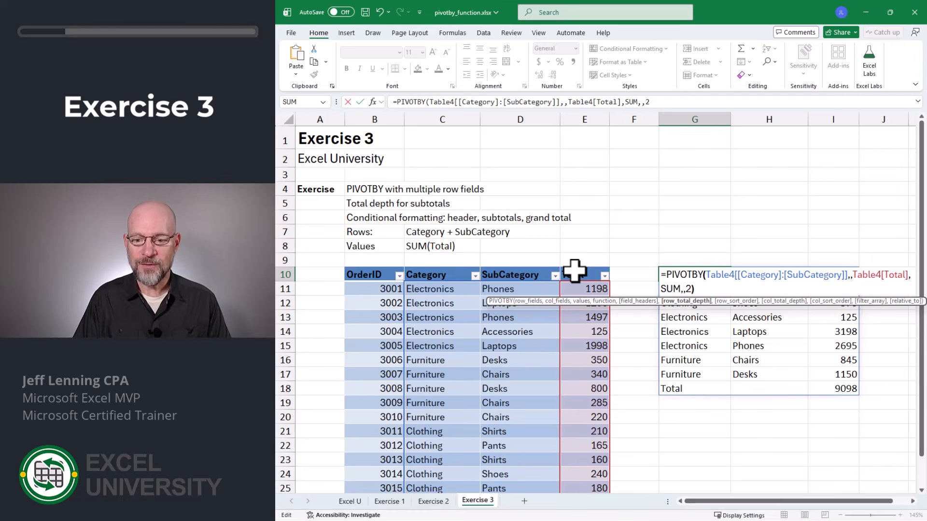
pyautogui.press('Return')
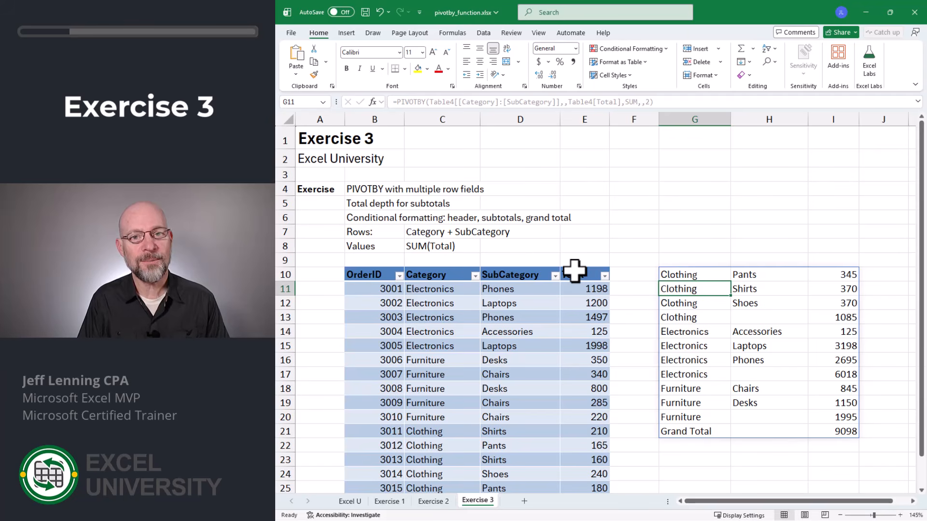
# Step: Format column I as Number with 0 decimal places and the 1000 separator
pyautogui.click(827, 116)
pyautogui.hotkey('ctrl', '1')
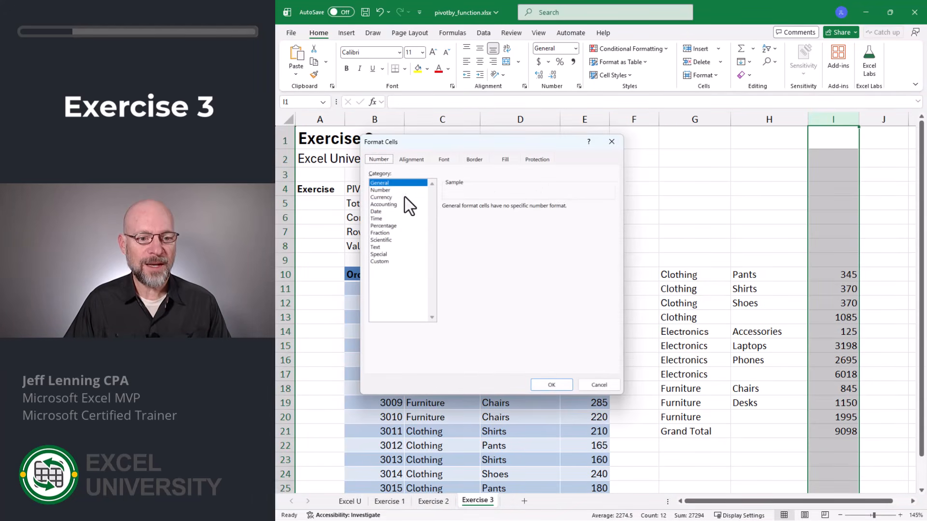
pyautogui.click(388, 191)
pyautogui.click(510, 209)
pyautogui.click(511, 210)
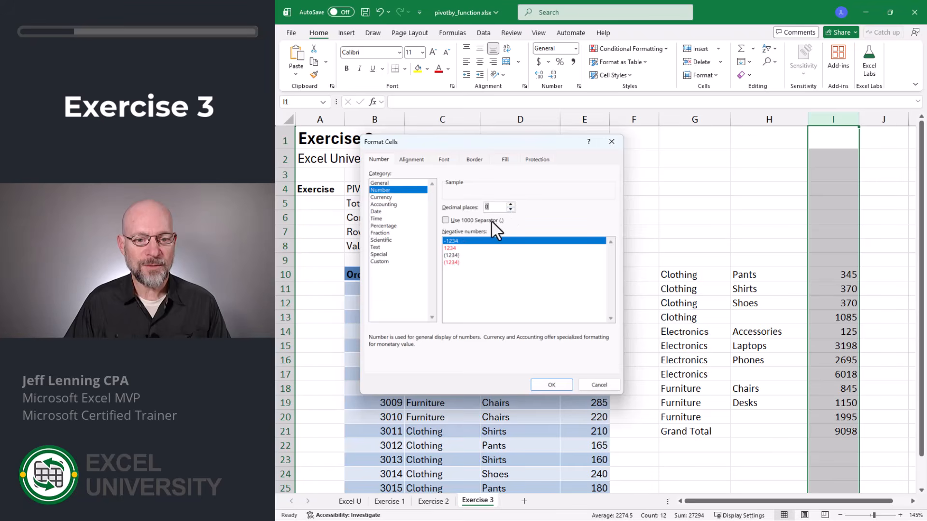
pyautogui.click(445, 220)
pyautogui.click(557, 384)
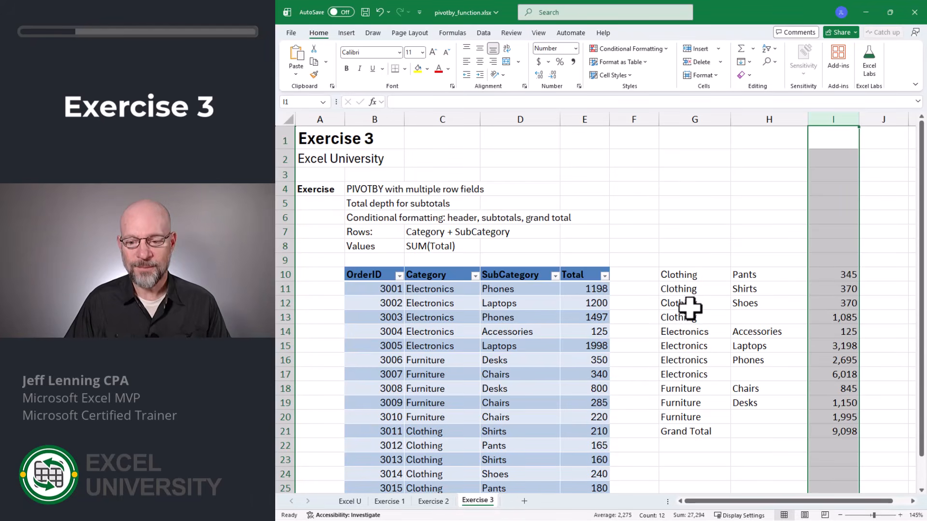
# Step: Create a formula-based conditional formatting rule for columns G:I with the condition =$G1="Grand Total"
pyautogui.click(693, 274)
pyautogui.moveTo(693, 431); pyautogui.dragTo(826, 435)
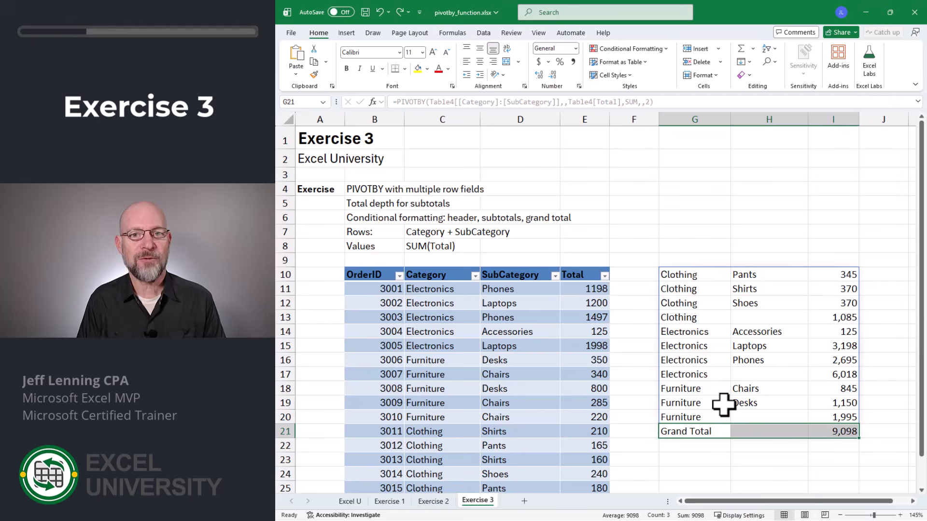
pyautogui.moveTo(692, 119); pyautogui.dragTo(824, 120)
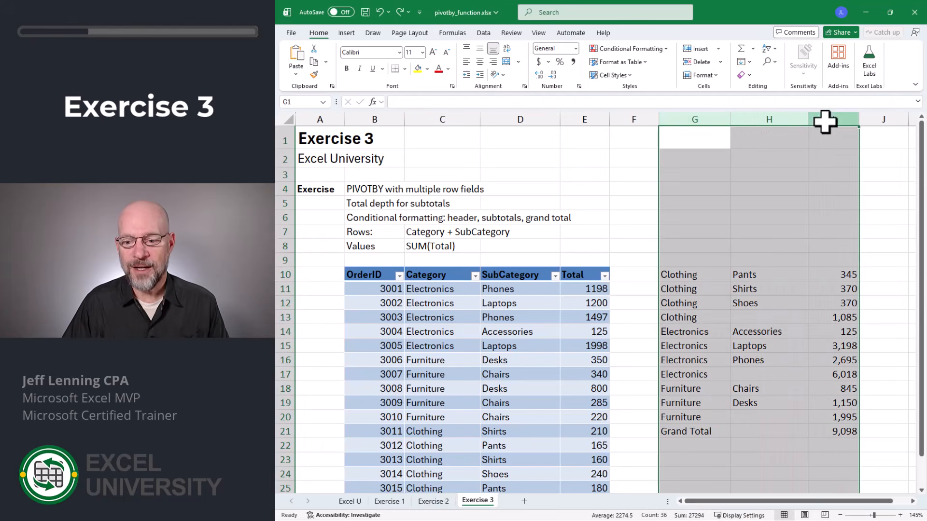
pyautogui.click(639, 48)
pyautogui.click(635, 174)
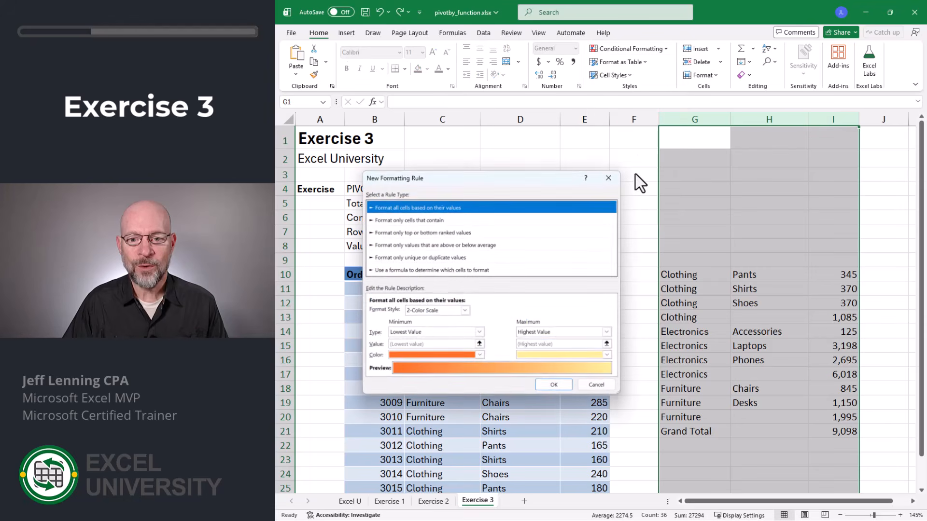
pyautogui.click(456, 271)
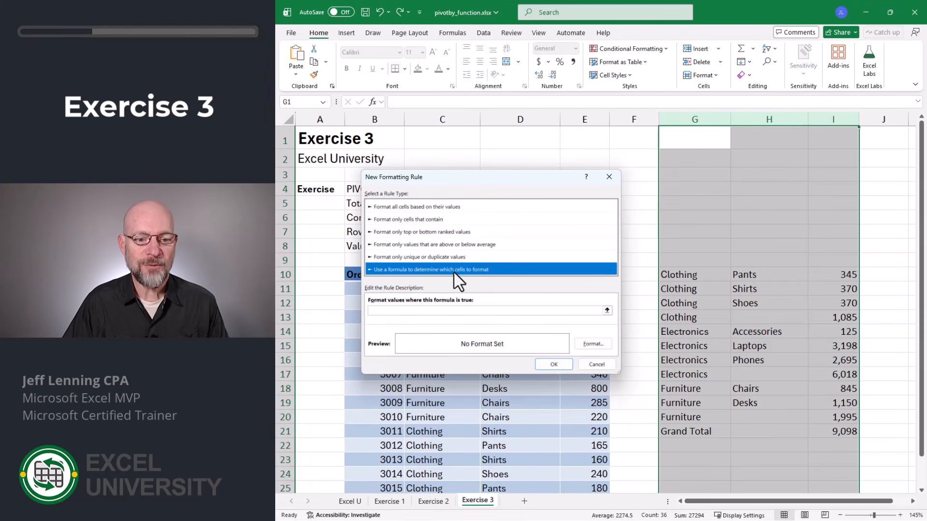
pyautogui.click(415, 311)
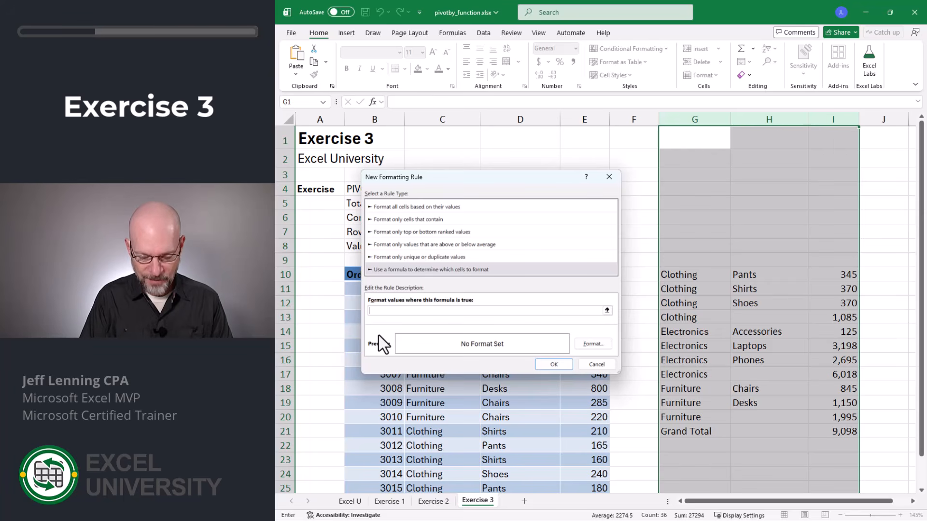
pyautogui.write('=$')
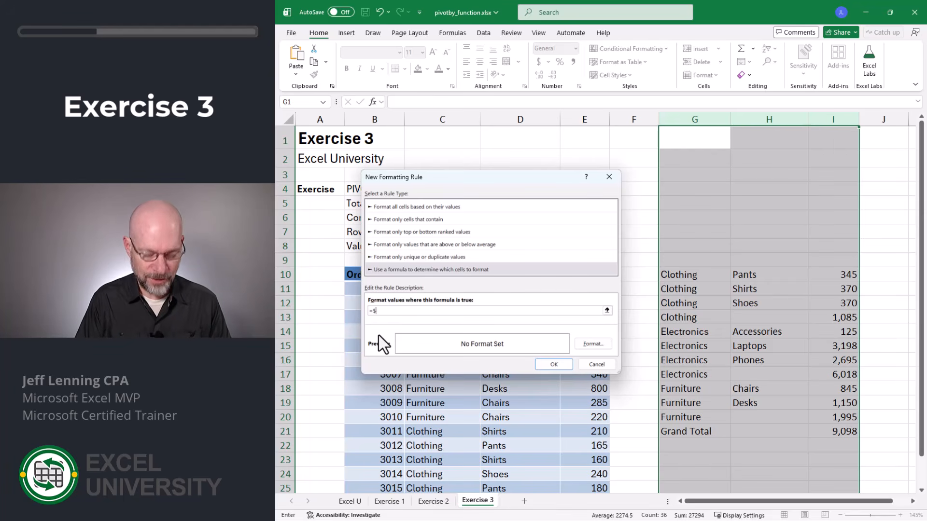
pyautogui.write('G1="Grand Total')
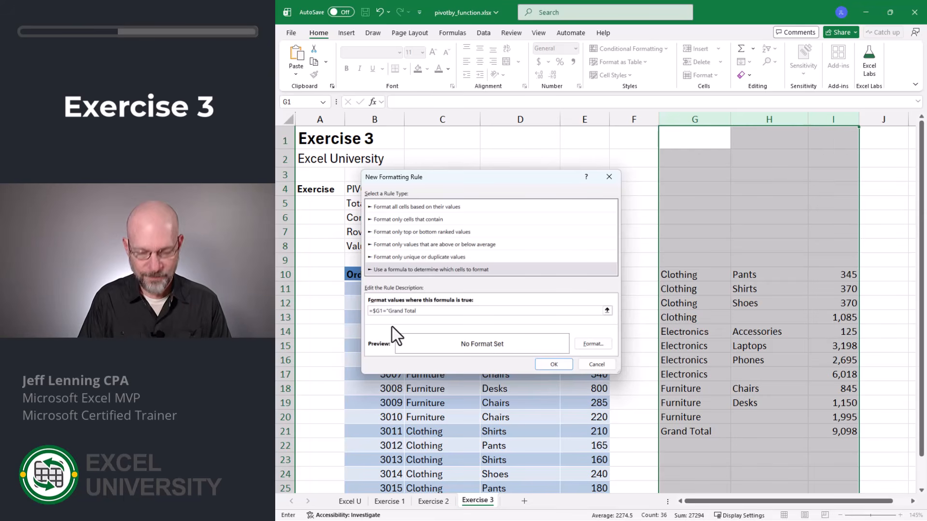
# Step: Set the Grand Total rule's font style to Bold and apply the rule
pyautogui.click(591, 344)
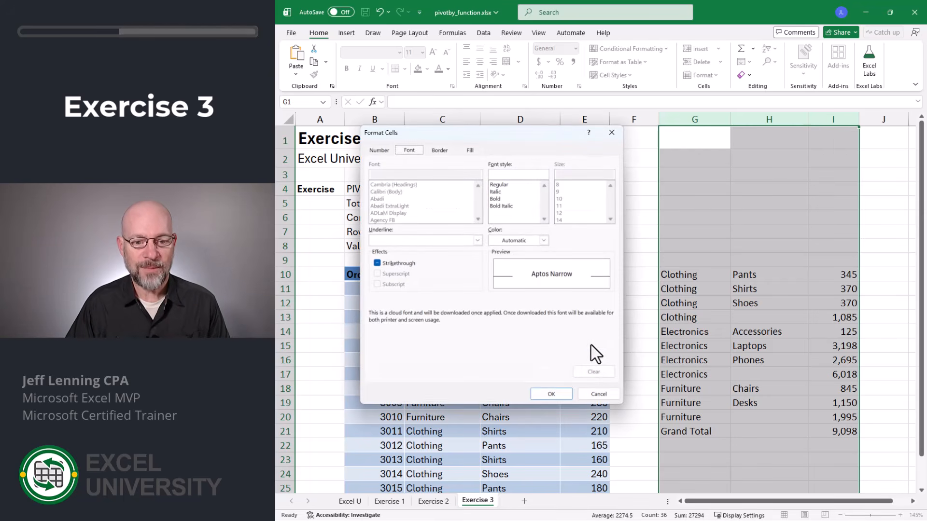
pyautogui.click(497, 198)
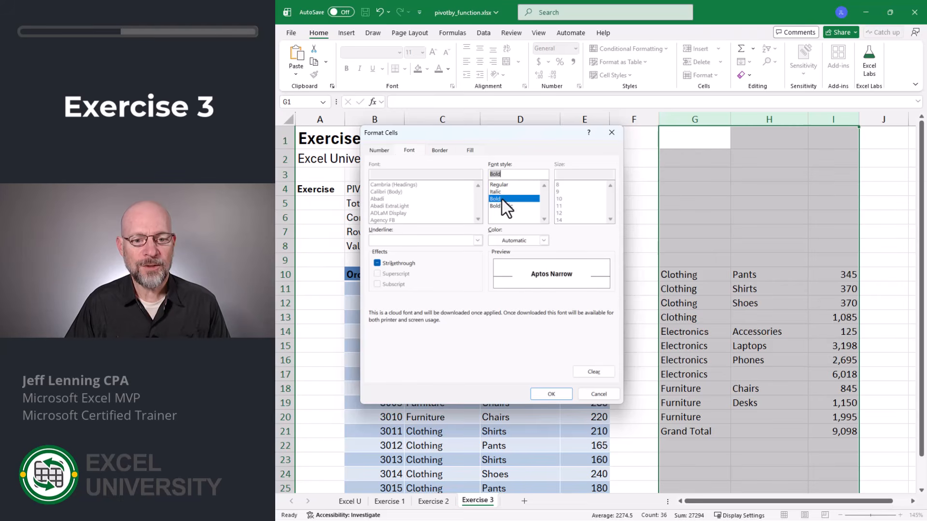
pyautogui.click(552, 393)
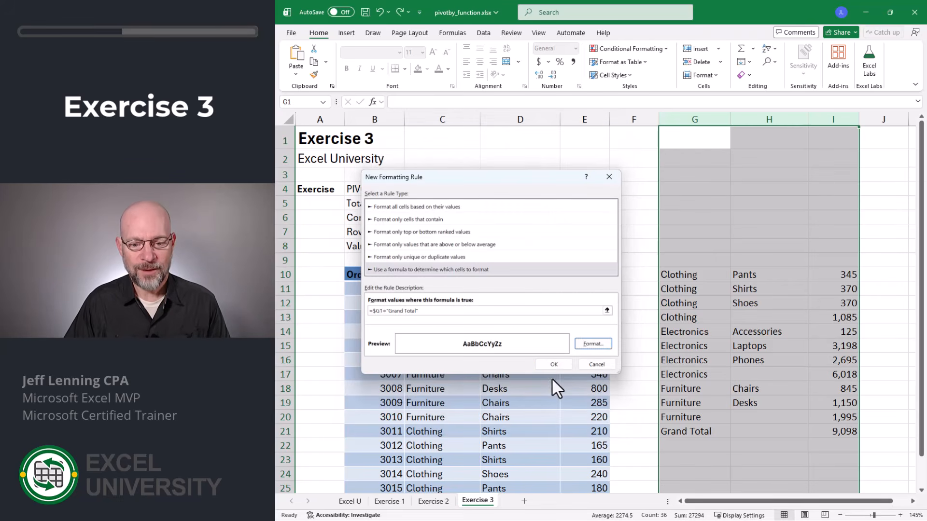
pyautogui.click(554, 364)
pyautogui.click(553, 363)
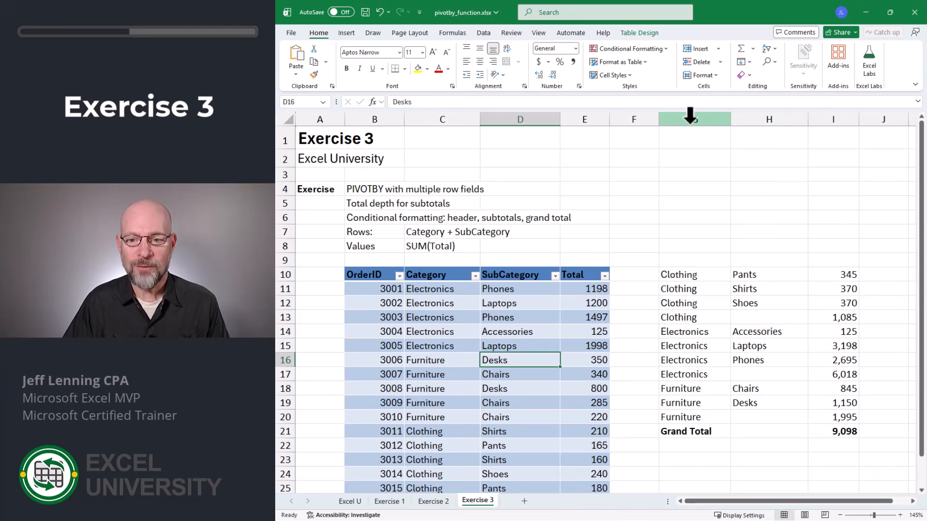
# Step: Create a second formula-based conditional formatting rule for columns G:I with =AND($G1<>"",$H1="") to target the subtotal rows
pyautogui.moveTo(690, 116); pyautogui.dragTo(819, 122)
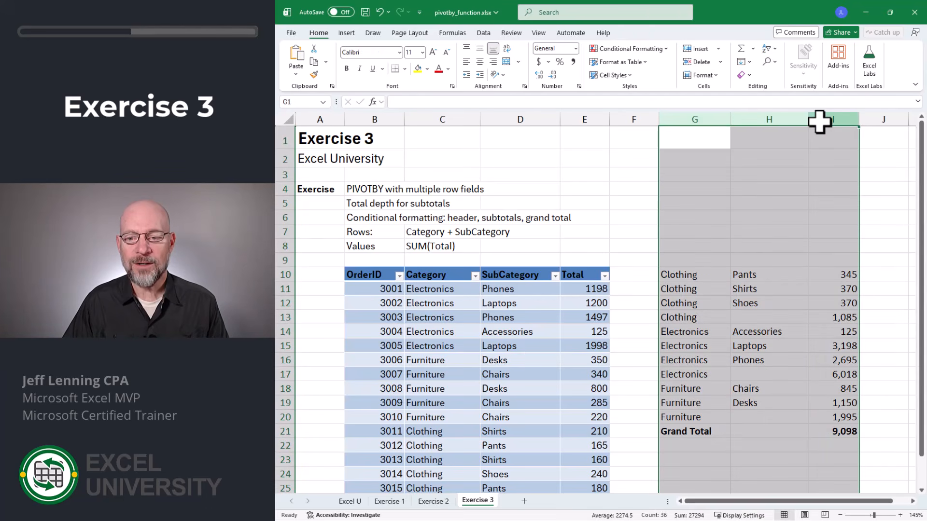
pyautogui.click(641, 48)
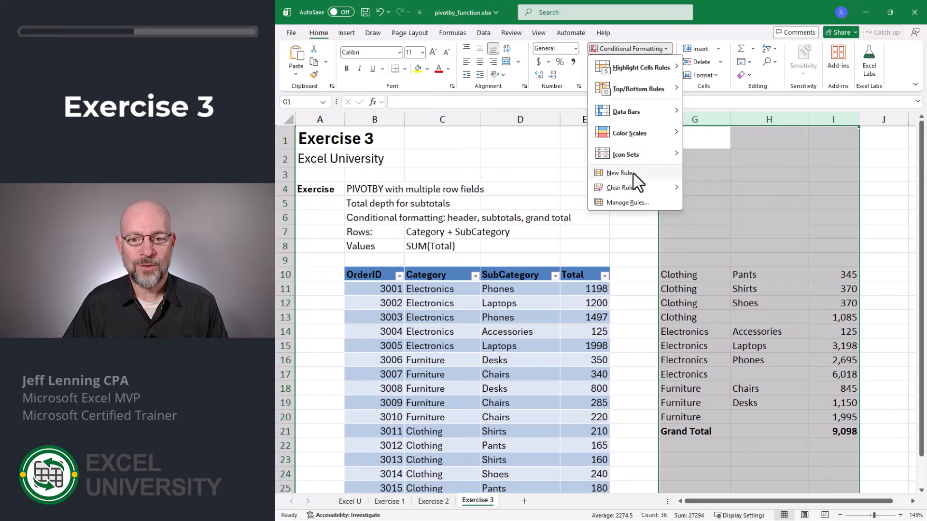
pyautogui.click(633, 174)
pyautogui.click(452, 259)
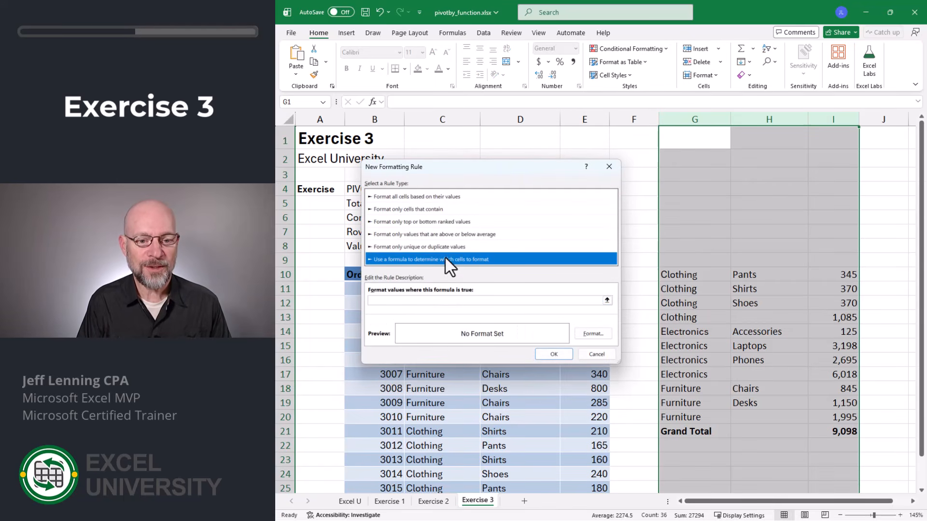
pyautogui.click(409, 300)
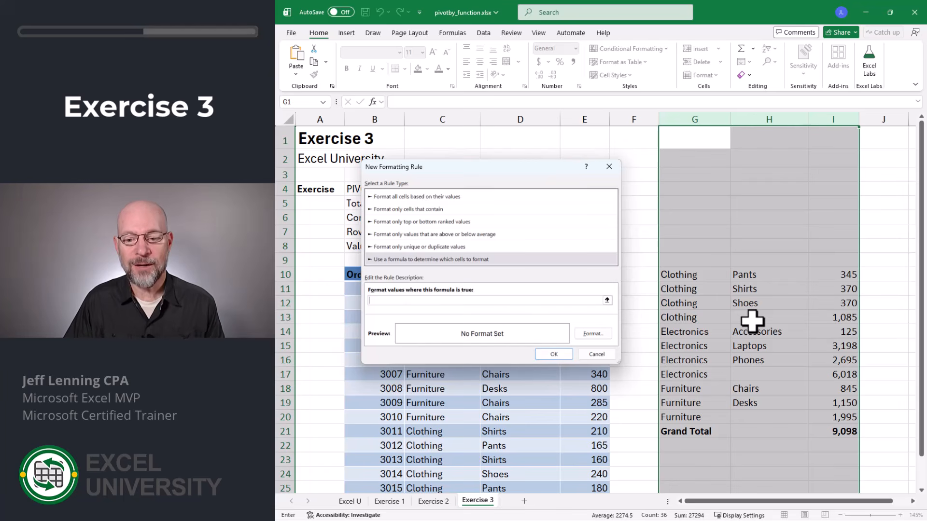
pyautogui.write('=')
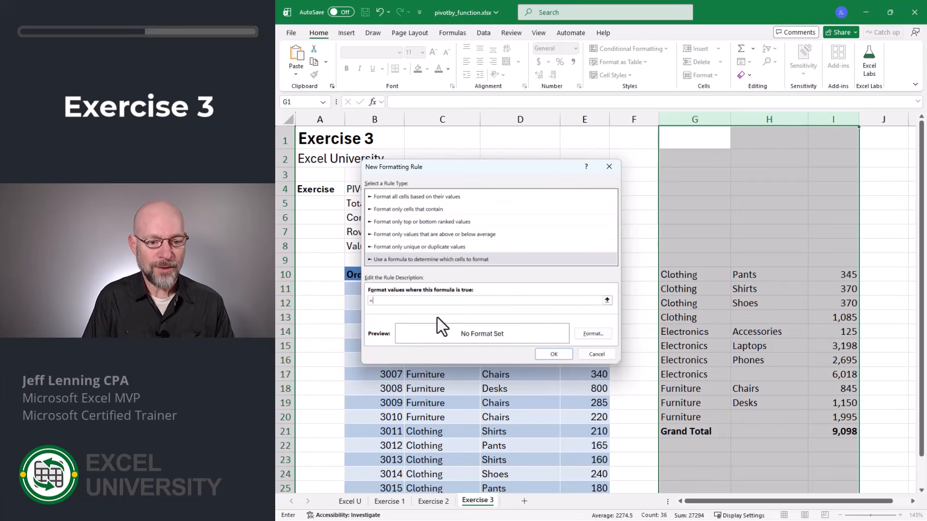
pyautogui.write('AND(')
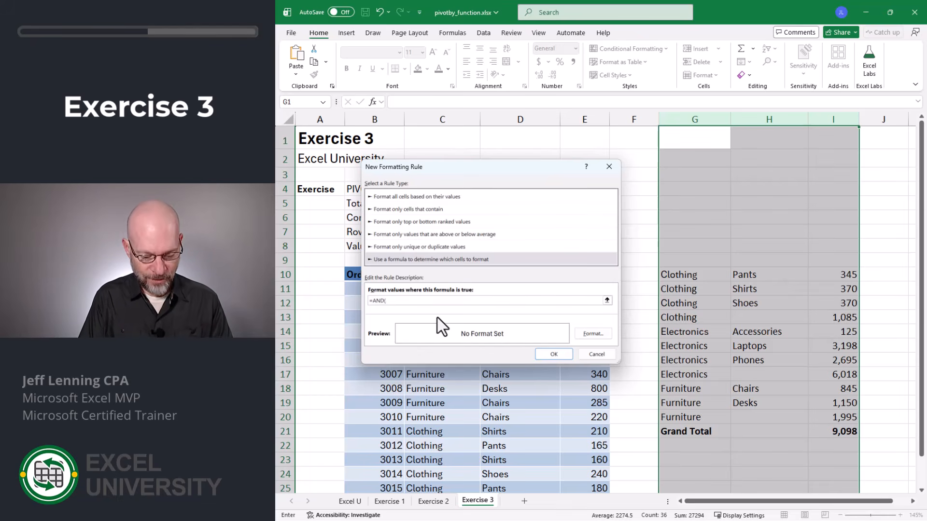
pyautogui.write('$G1')
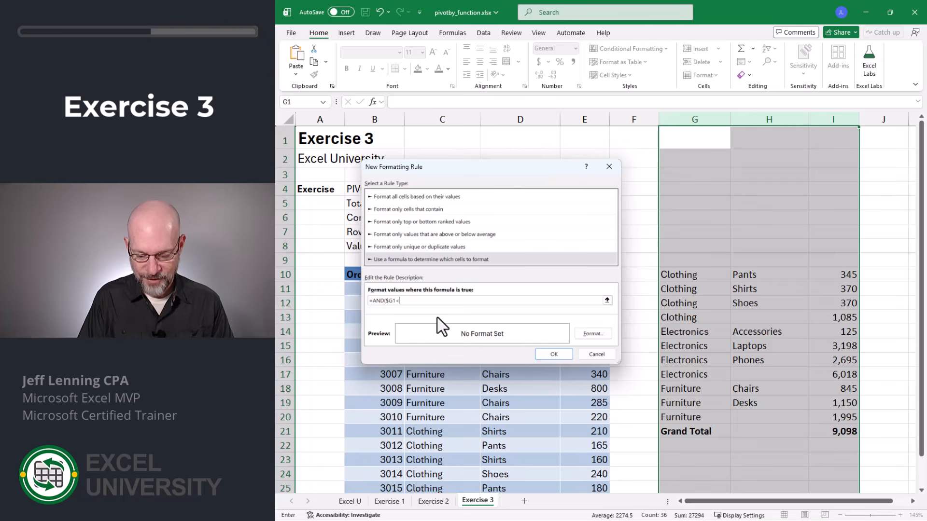
pyautogui.write('<>"",$H1=')
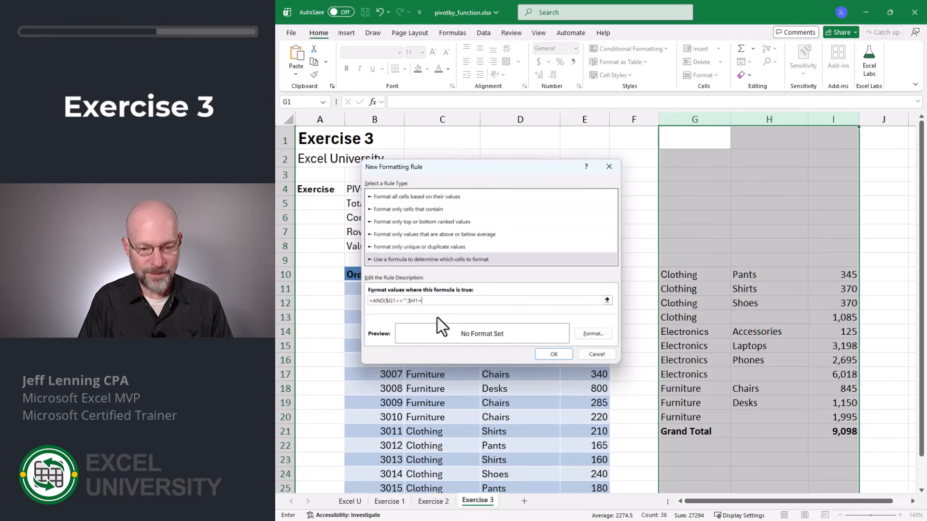
pyautogui.write('"")')
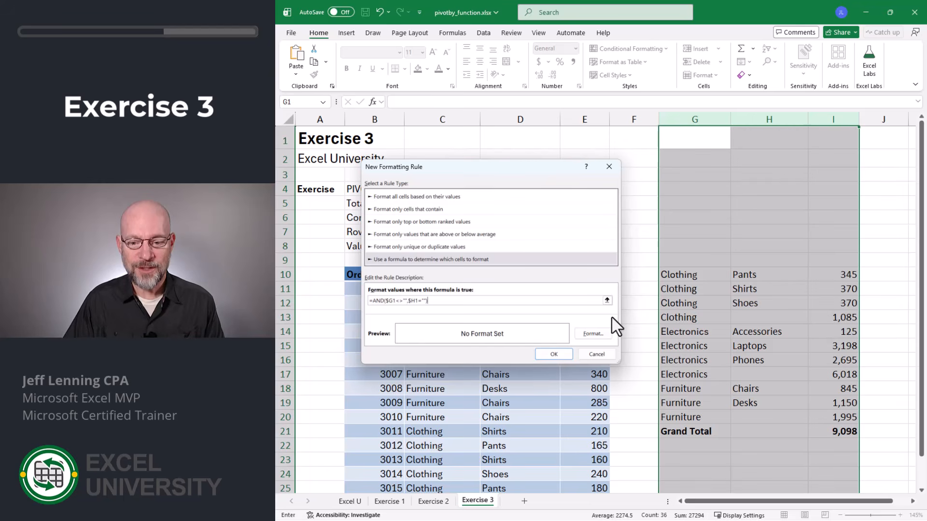
# Step: Set the subtotal rule's font style to Bold and apply the rule
pyautogui.click(589, 333)
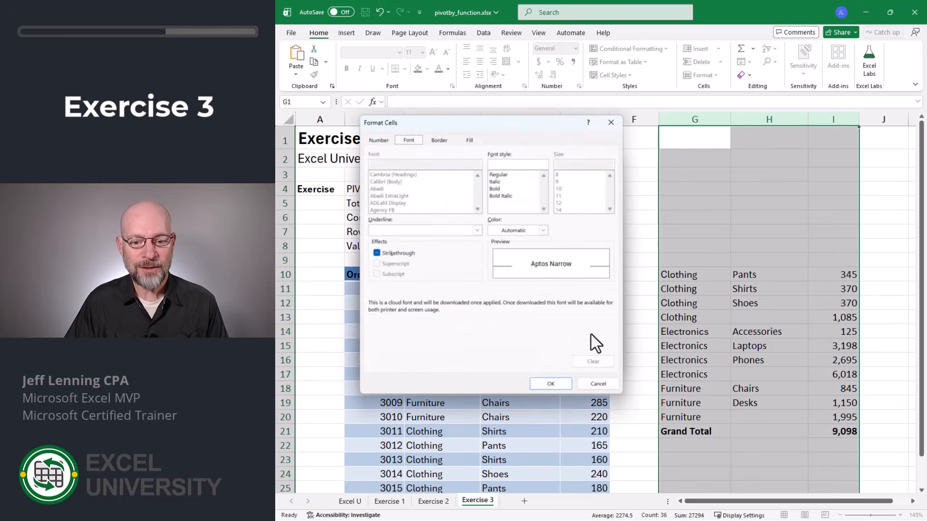
pyautogui.click(506, 189)
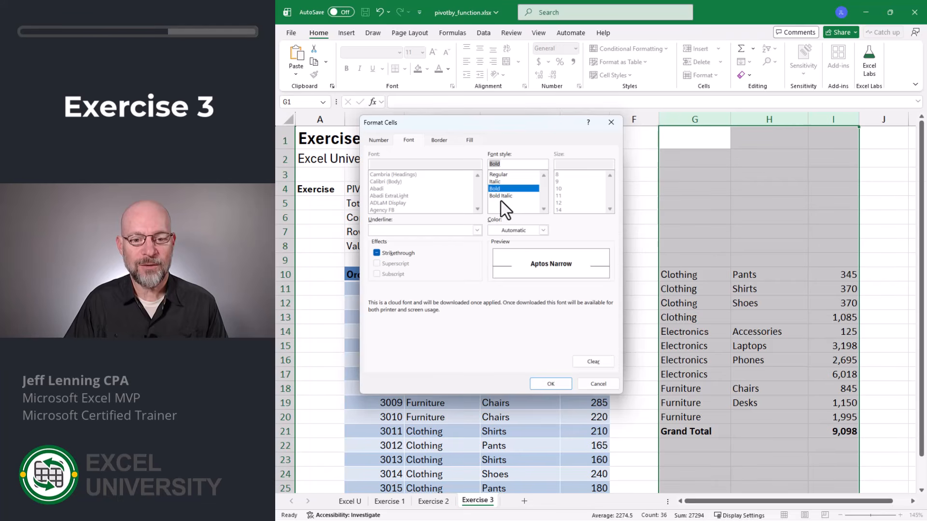
pyautogui.click(545, 384)
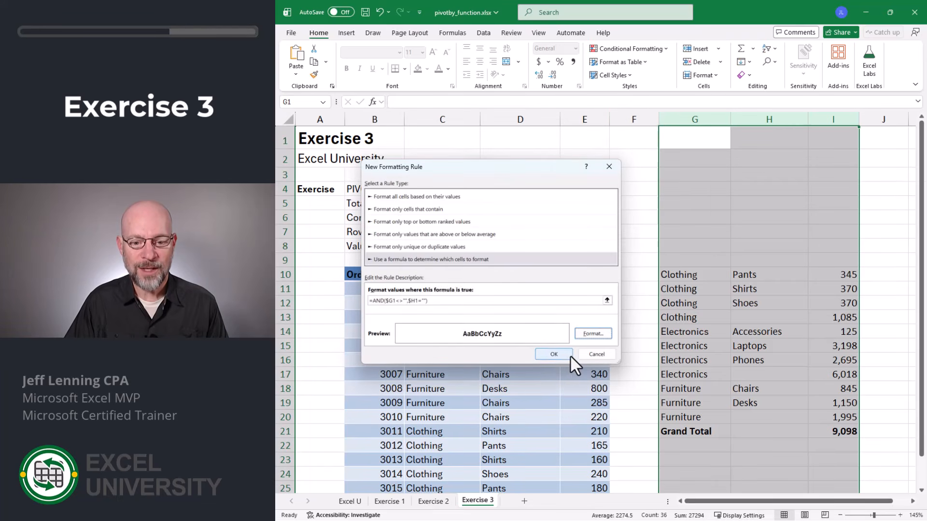
pyautogui.click(556, 354)
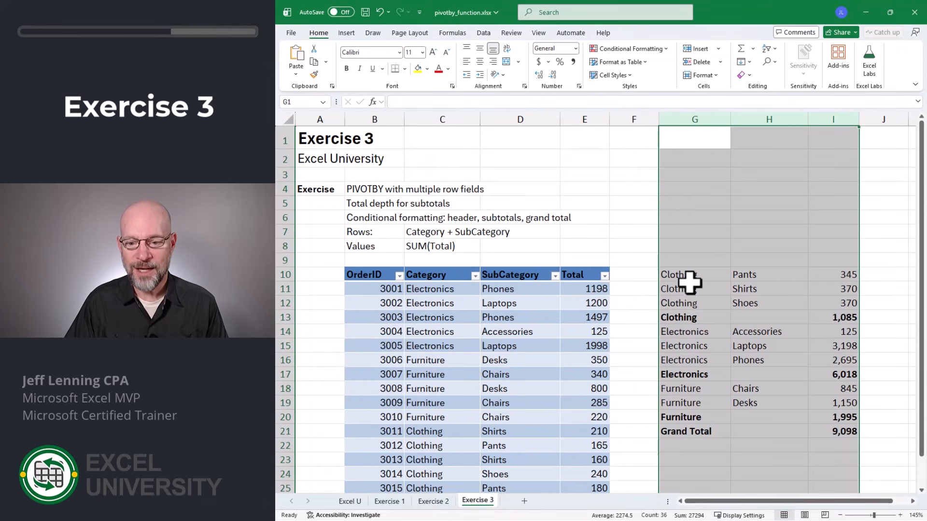
# Step: Enter the manual headers Cat, Sub and Total in G9:I9 above the results, and clear them again
pyautogui.doubleClick(704, 259)
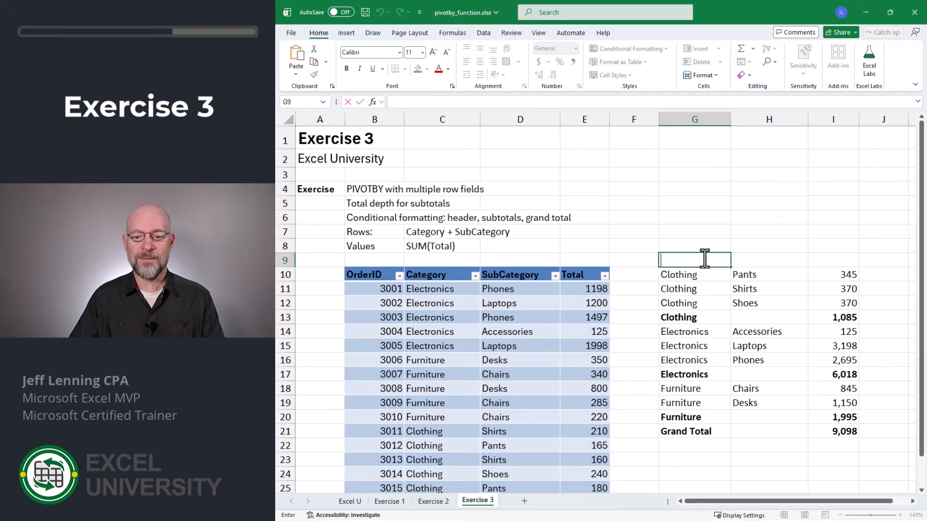
pyautogui.press('Escape')
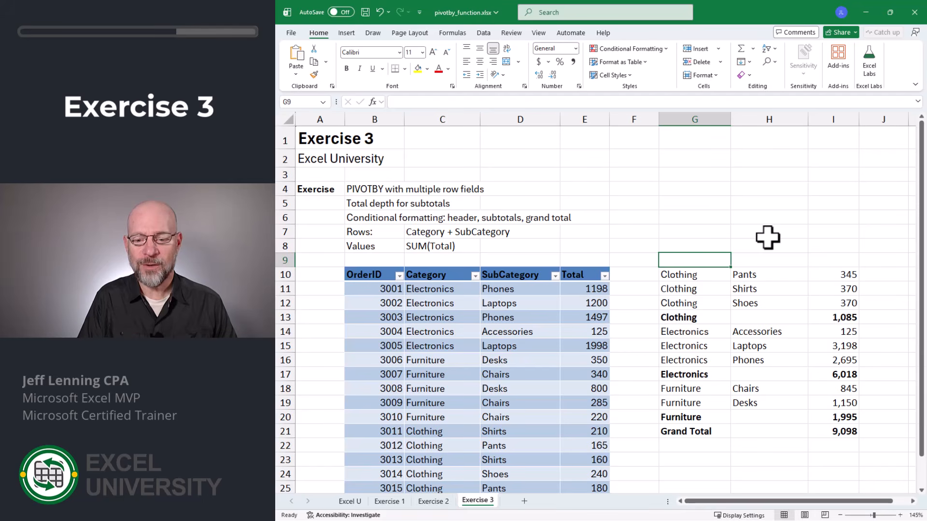
pyautogui.write('Cat')
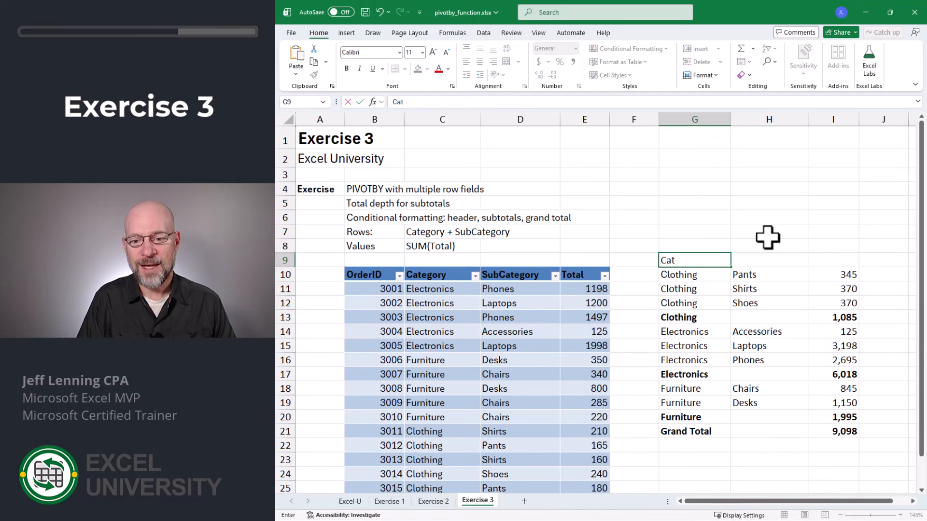
pyautogui.press('Tab')
pyautogui.write('Sub')
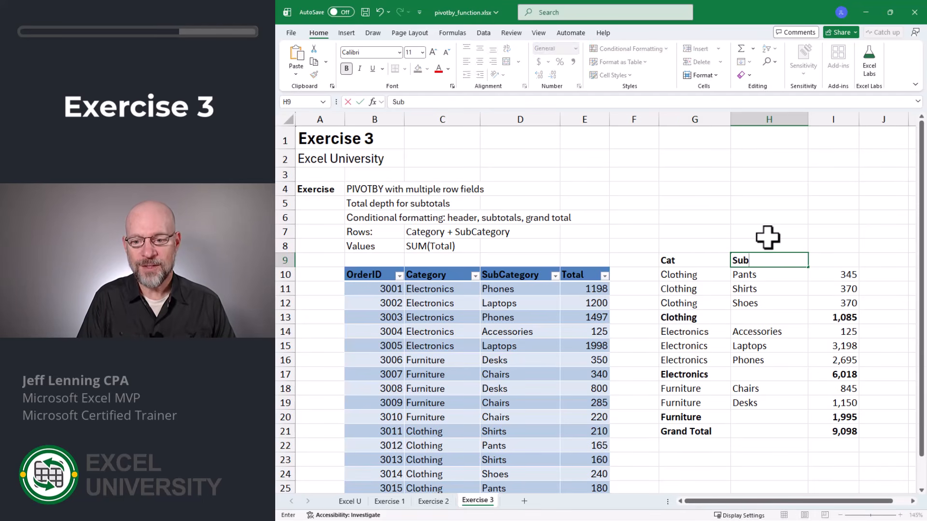
pyautogui.press('Tab')
pyautogui.write('Total')
pyautogui.press('Return')
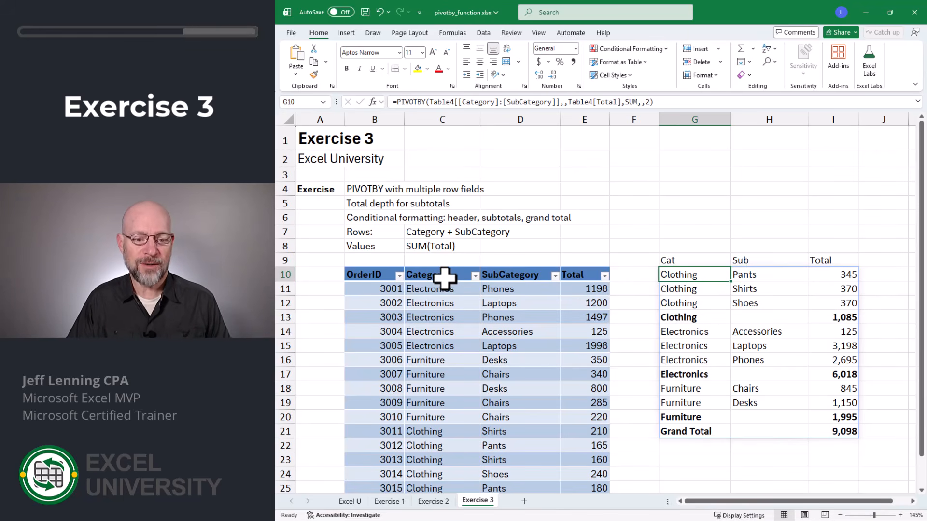
pyautogui.moveTo(703, 261); pyautogui.dragTo(842, 278)
pyautogui.press('Delete')
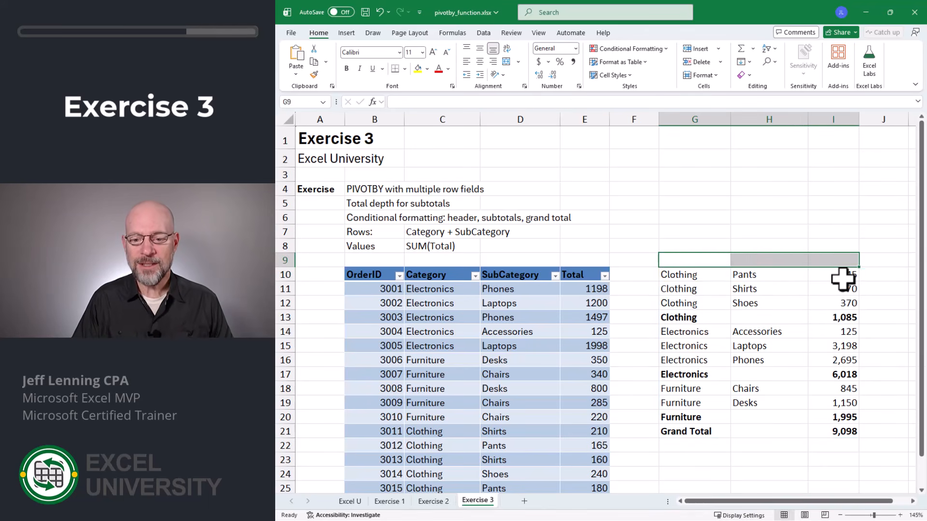
# Step: Replace the formula in G10 with a new PIVOTBY using the table's Category and SubCategory columns, headers included, as row fields
pyautogui.press('Down')
pyautogui.press('Delete')
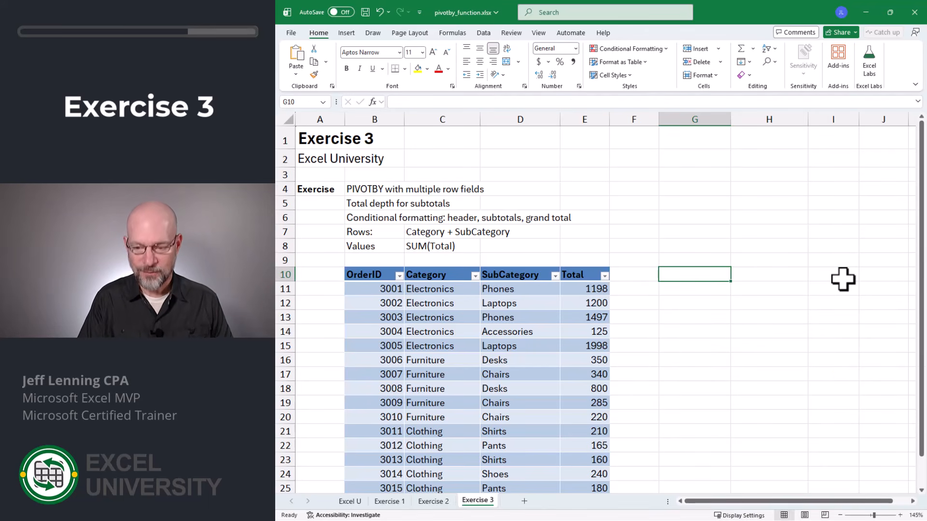
pyautogui.write('=PIVOTBY(')
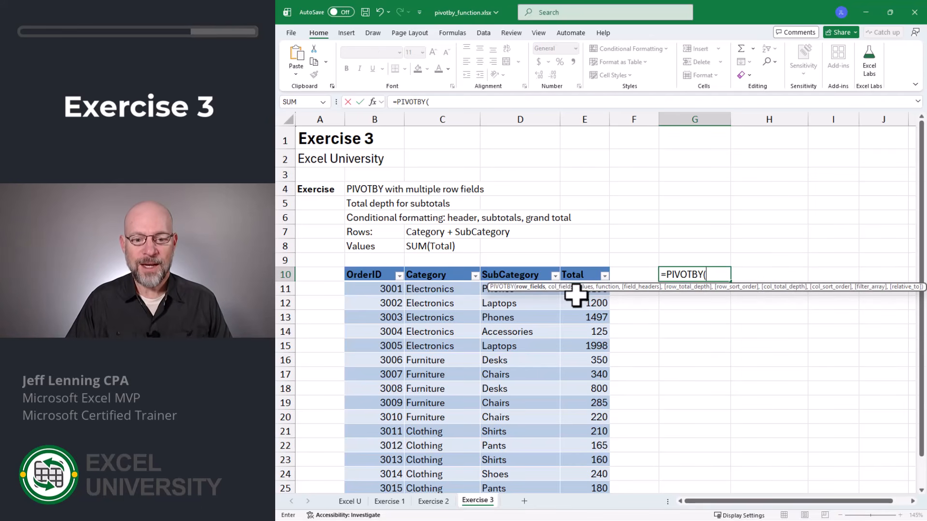
pyautogui.moveTo(453, 289); pyautogui.dragTo(504, 425)
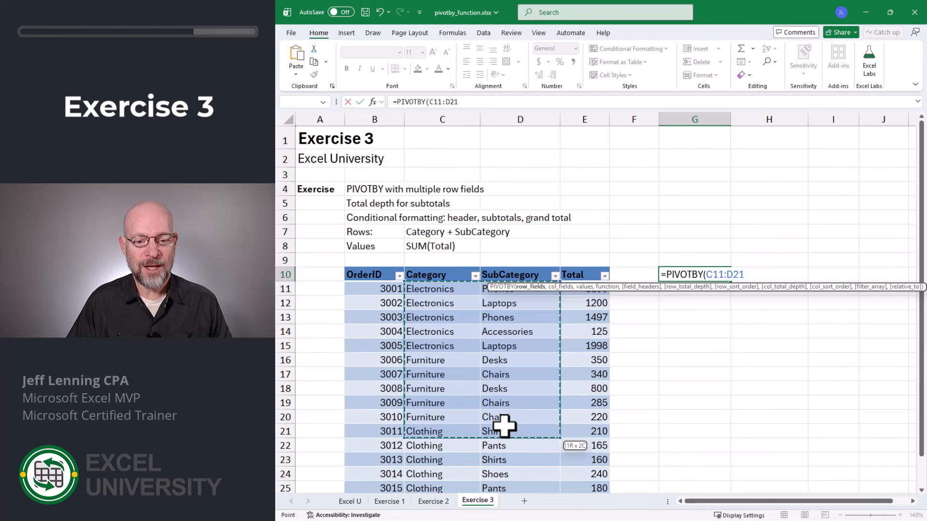
pyautogui.click(443, 274)
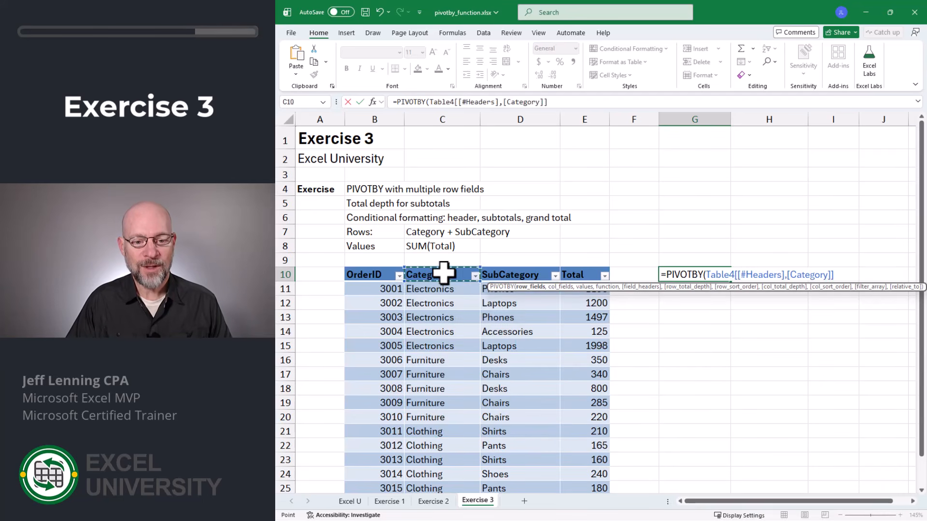
pyautogui.moveTo(443, 274); pyautogui.dragTo(498, 477)
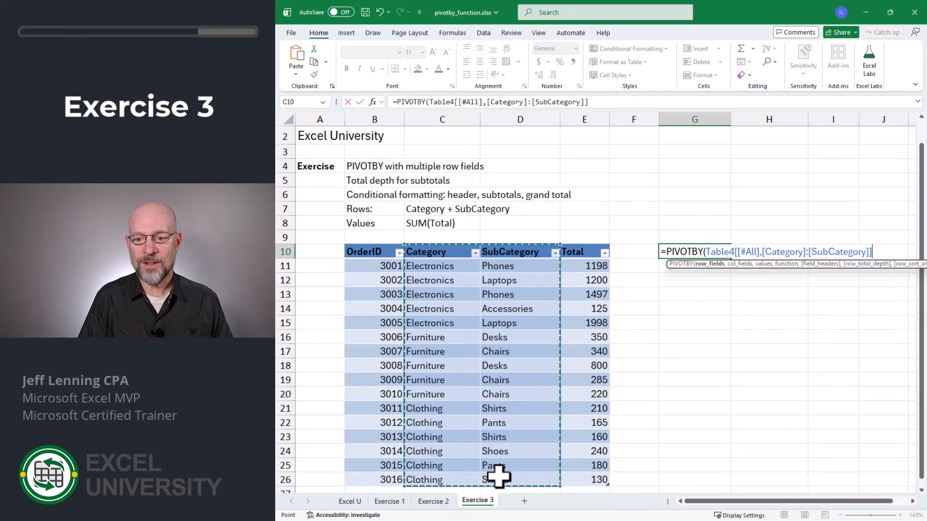
# Step: Leave the column fields argument empty, supply the Total column including its header as values, and use SUM as the function
pyautogui.write(',')
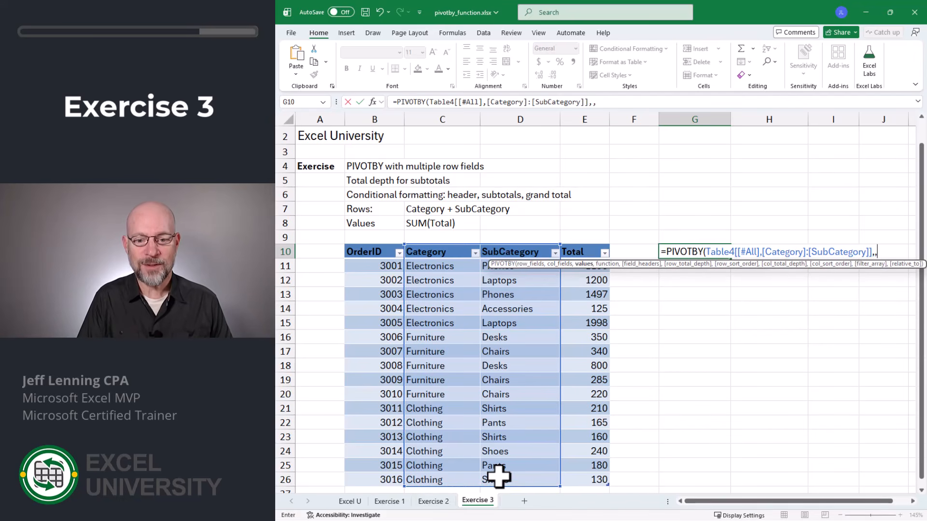
pyautogui.write(',')
pyautogui.moveTo(600, 248); pyautogui.dragTo(586, 477)
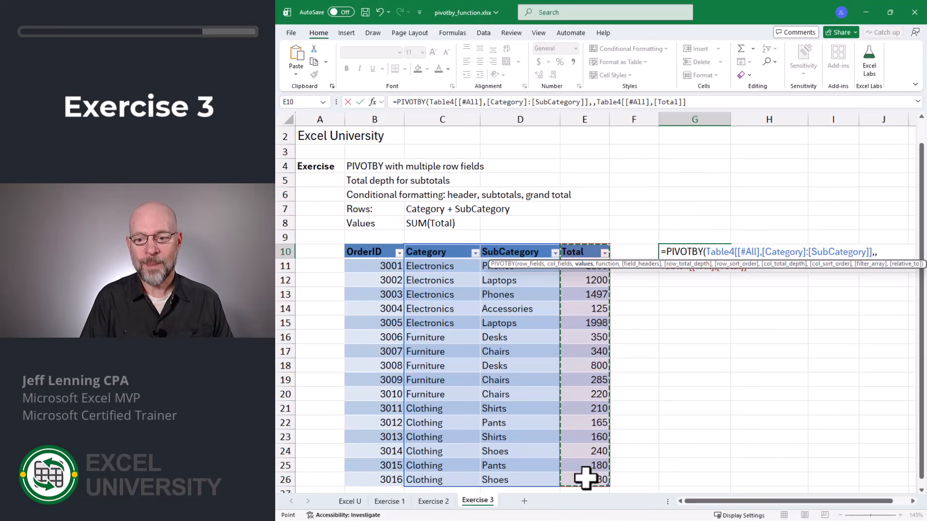
pyautogui.write(',sum')
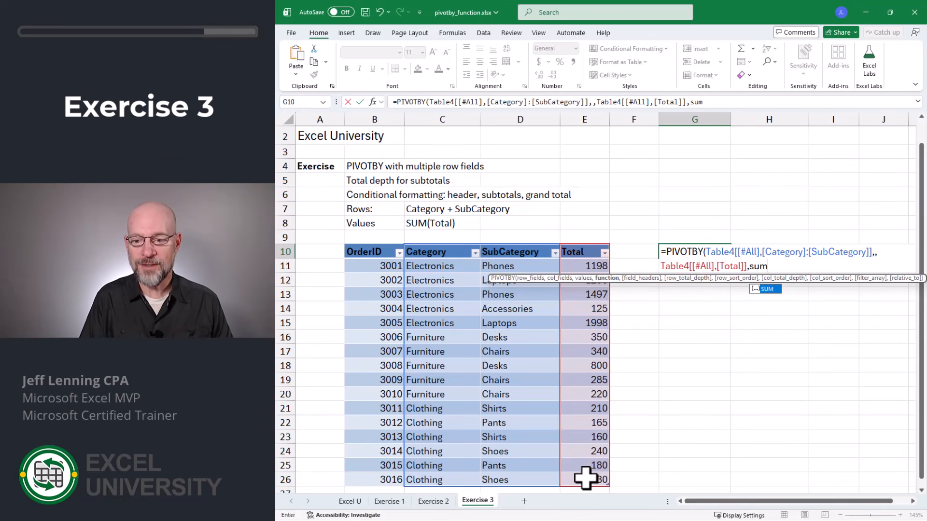
# Step: Set field headers to 3 - Yes and show and row total depth to 2 - Grand and subtotals, and enter the formula
pyautogui.write(',')
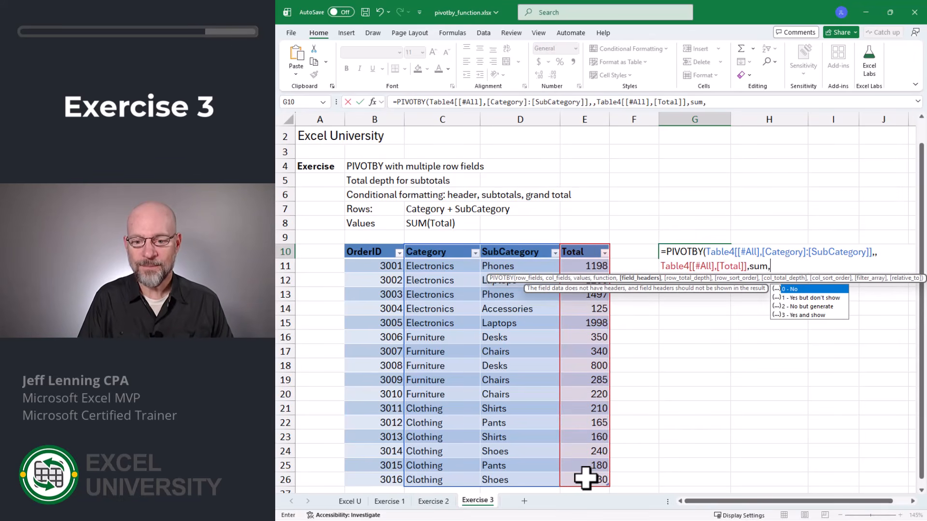
pyautogui.press('Down')
pyautogui.press('Down')
pyautogui.press('Down')
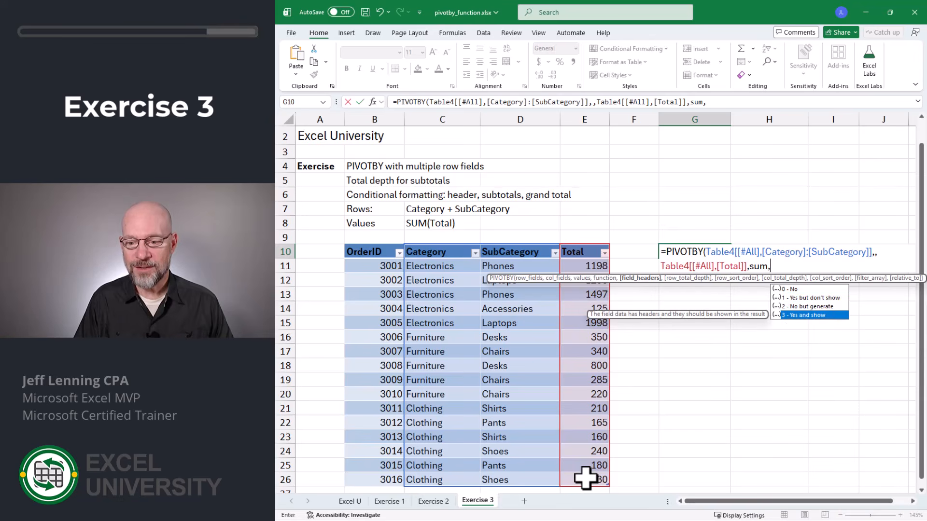
pyautogui.press('Tab')
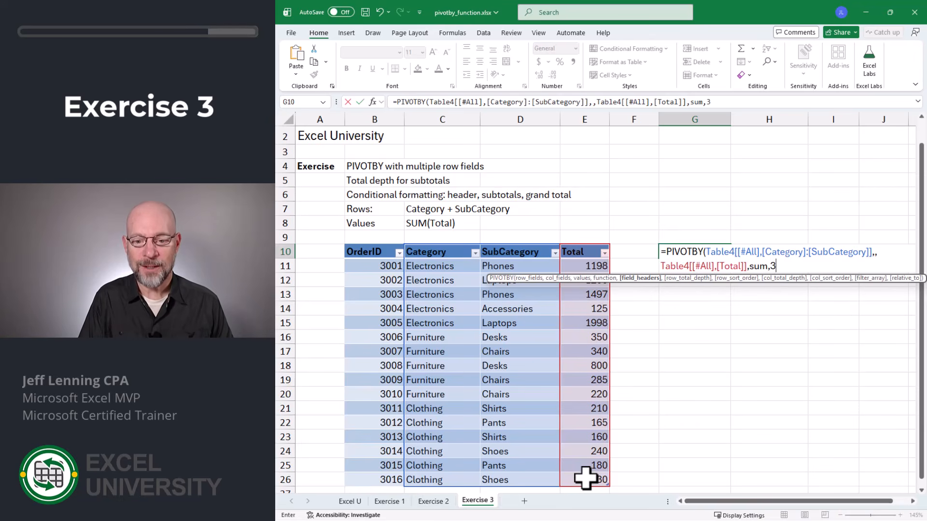
pyautogui.write(',')
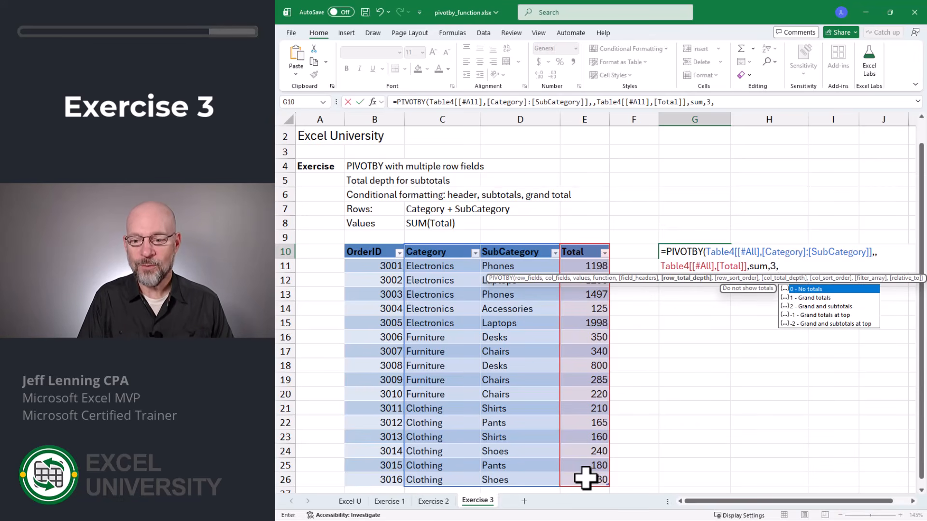
pyautogui.press('Down')
pyautogui.press('Down')
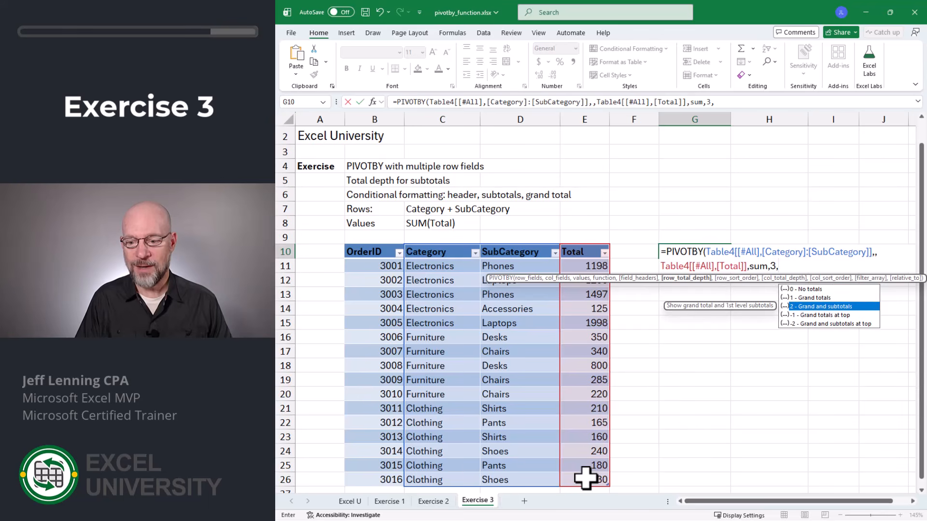
pyautogui.press('Tab')
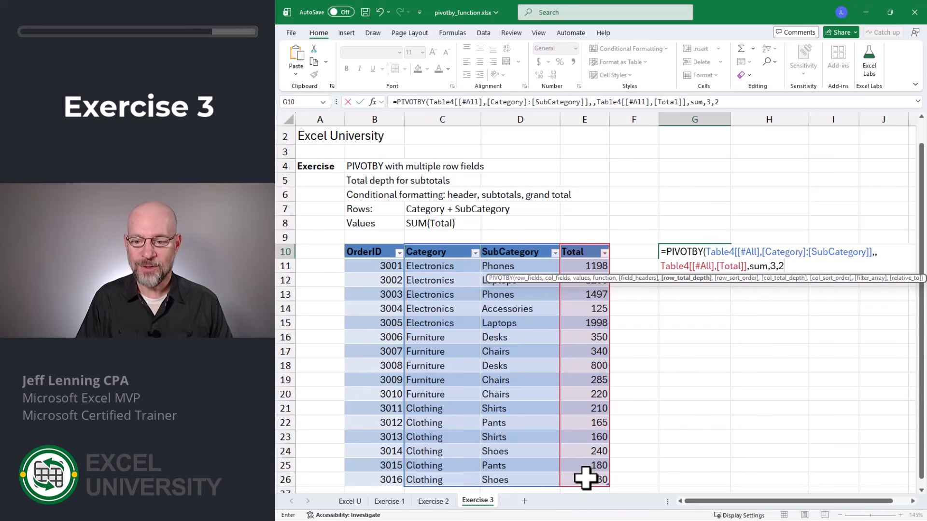
pyautogui.press('Return')
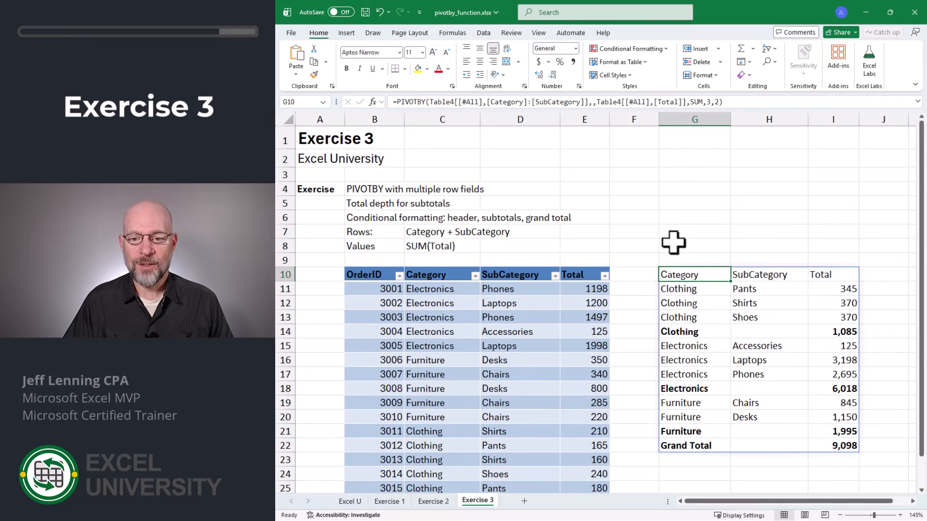
# Step: Create a formula-based conditional formatting rule for columns G:I with =$G1="Category" to target the header row
pyautogui.moveTo(688, 114); pyautogui.dragTo(815, 120)
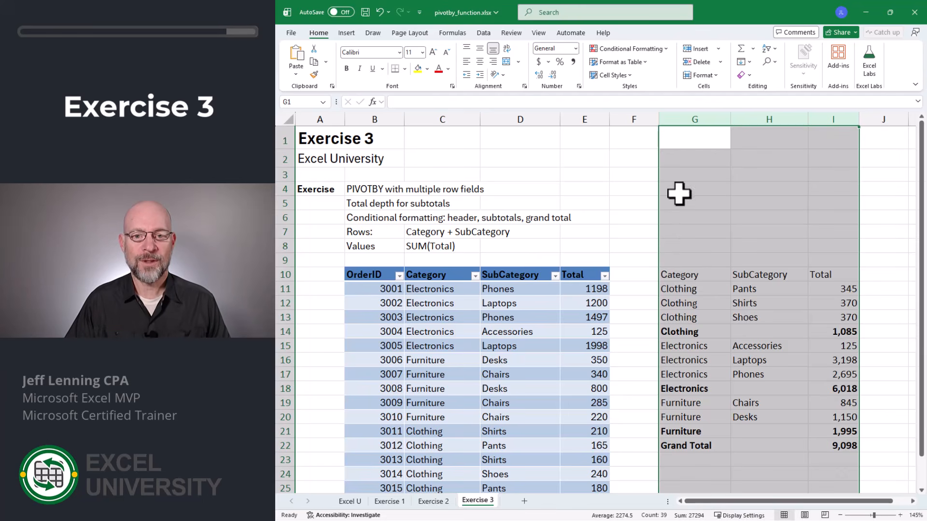
pyautogui.click(631, 50)
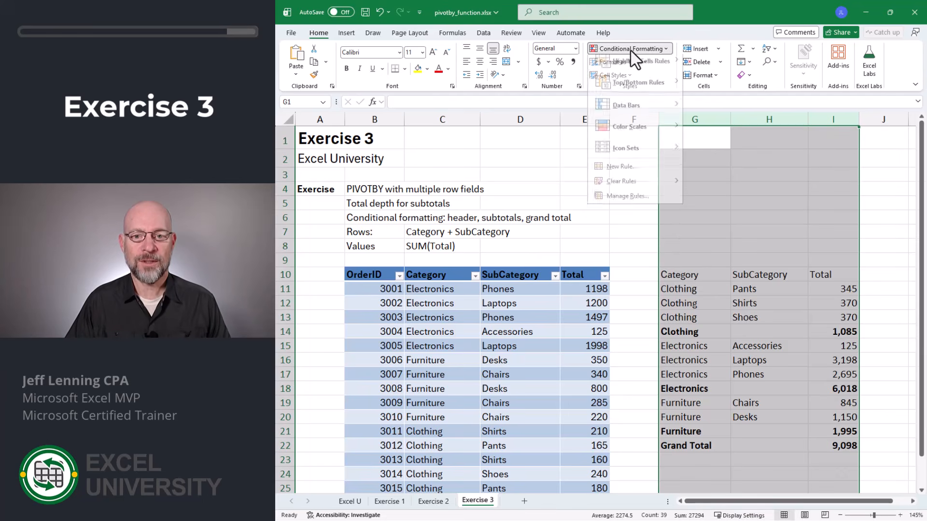
pyautogui.click(626, 173)
pyautogui.click(467, 239)
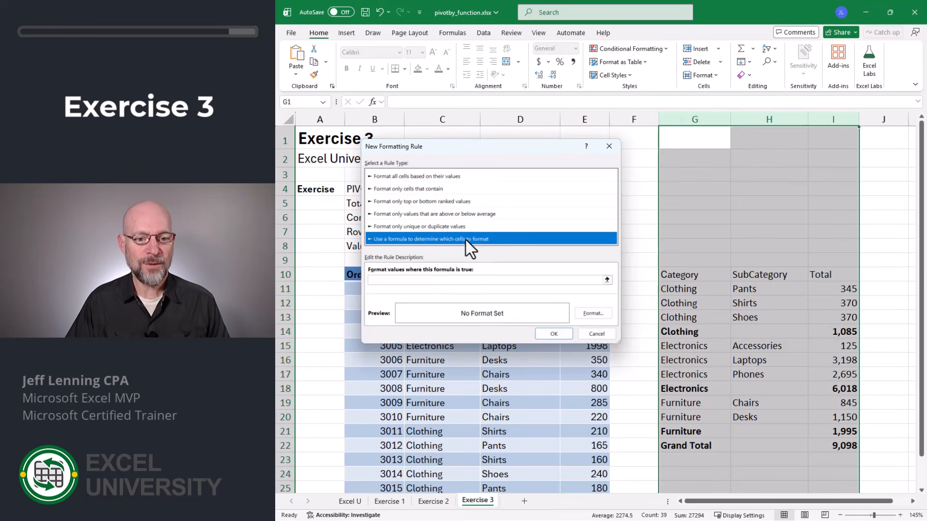
pyautogui.click(439, 277)
pyautogui.write('=')
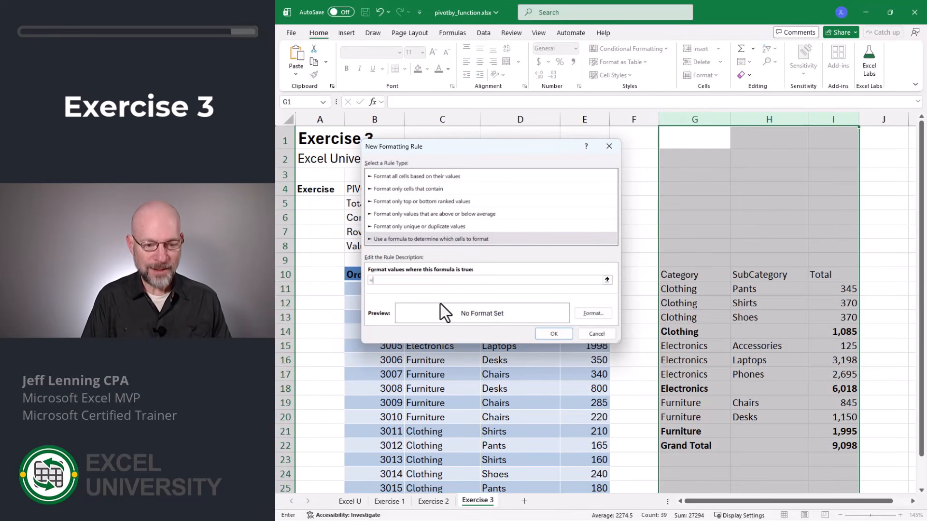
pyautogui.write('$G1')
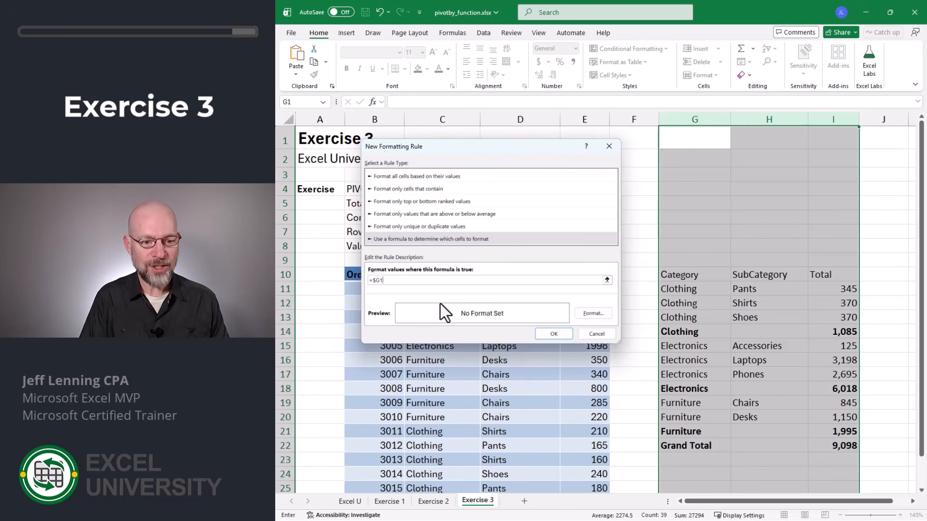
pyautogui.write('="C')
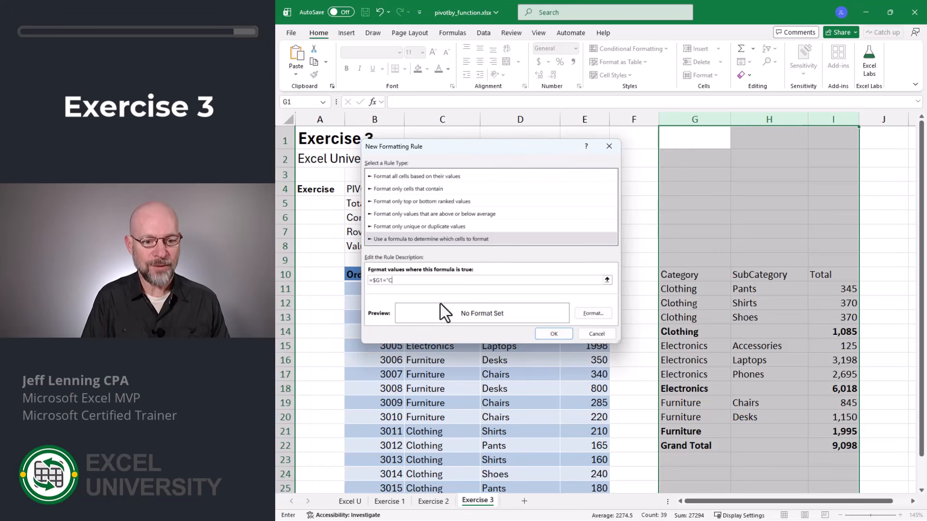
pyautogui.write('ategory')
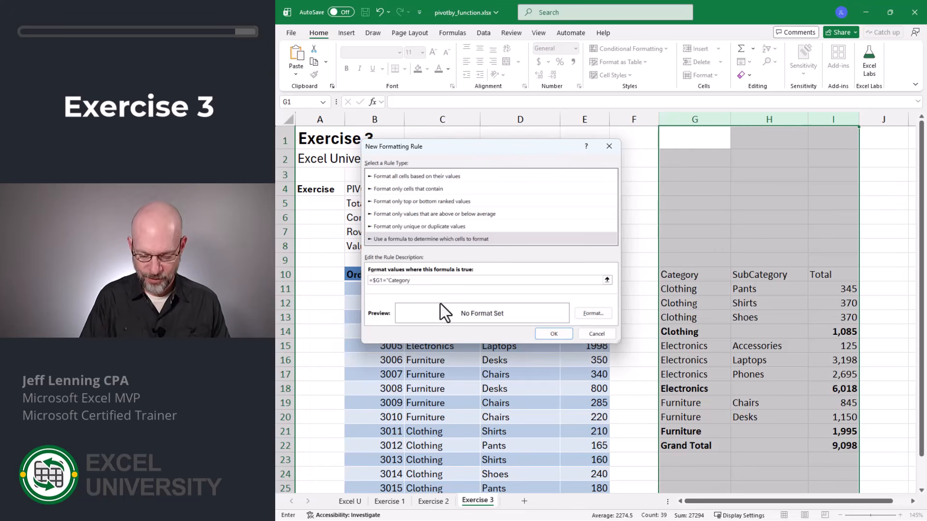
# Step: Set the header rule's font style to Bold and its background fill to dark gray
pyautogui.click(601, 314)
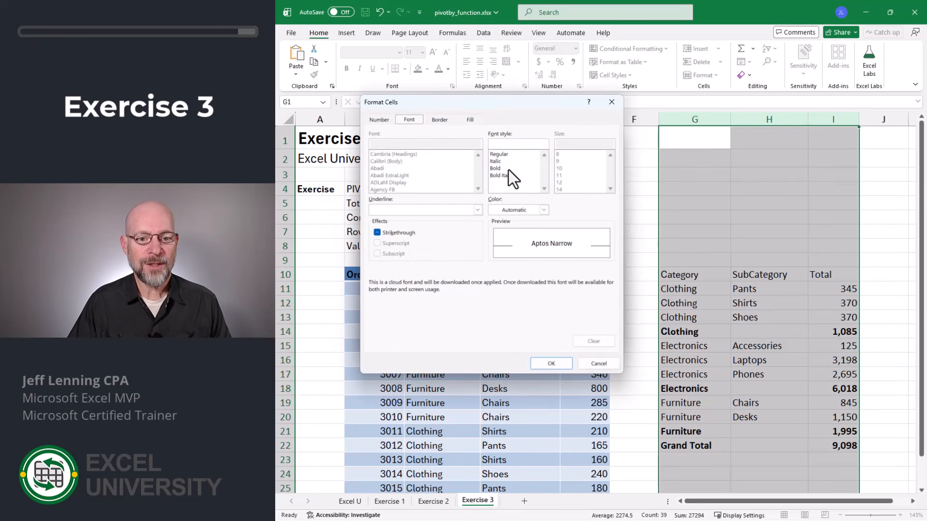
pyautogui.click(496, 168)
pyautogui.click(470, 120)
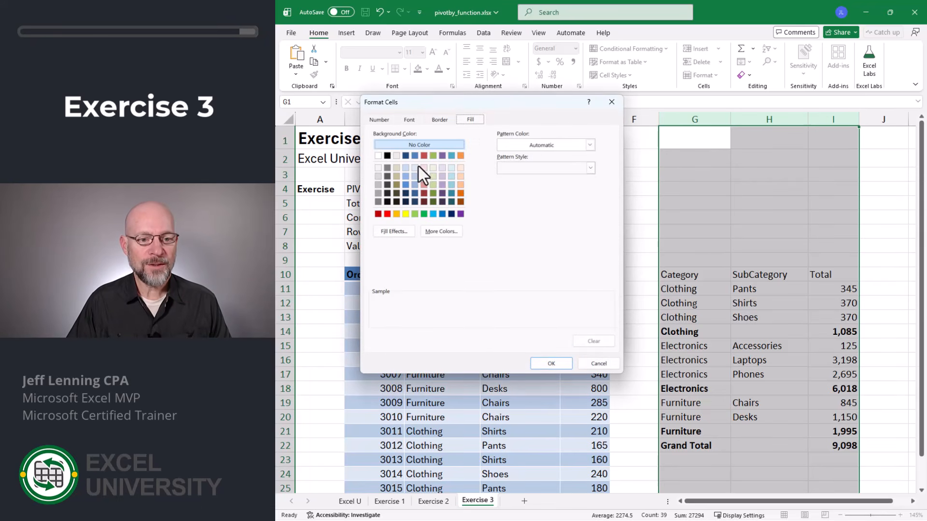
pyautogui.click(378, 203)
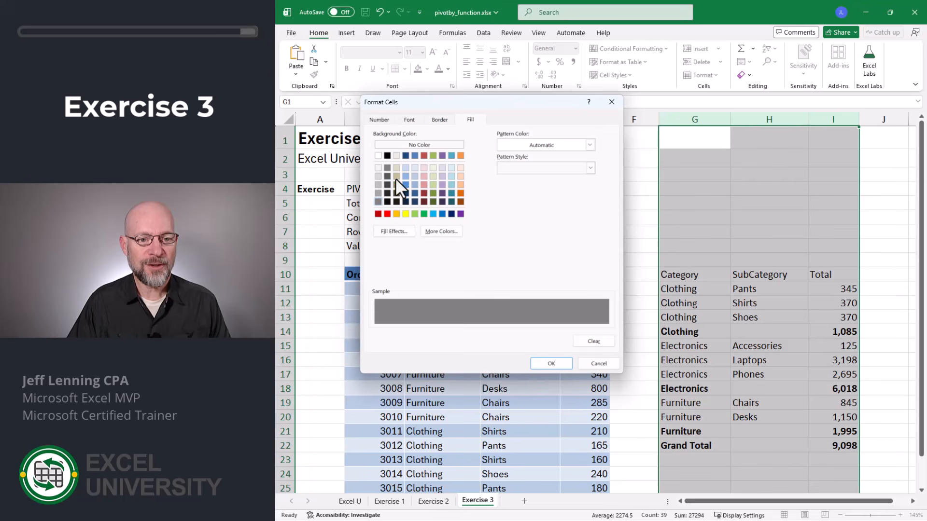
# Step: Set the header rule's font color to white and apply the rule to the results
pyautogui.click(409, 119)
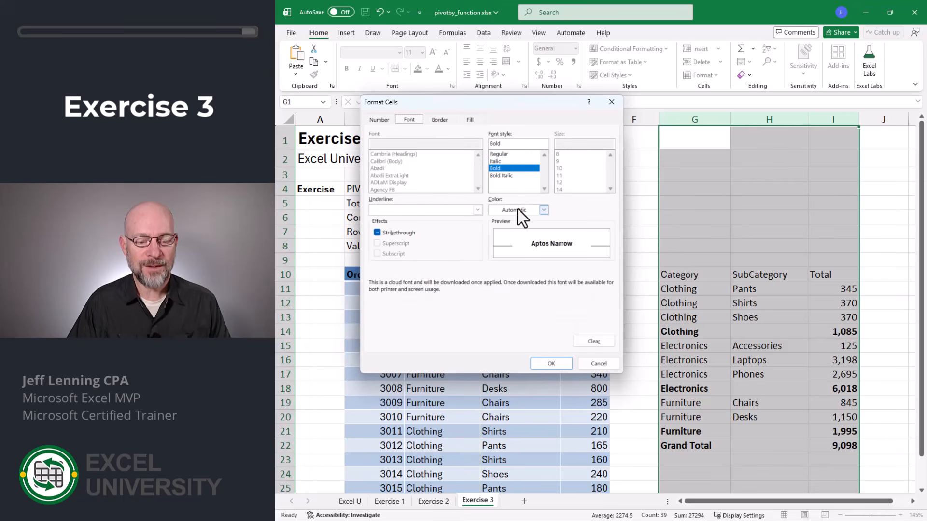
pyautogui.click(543, 210)
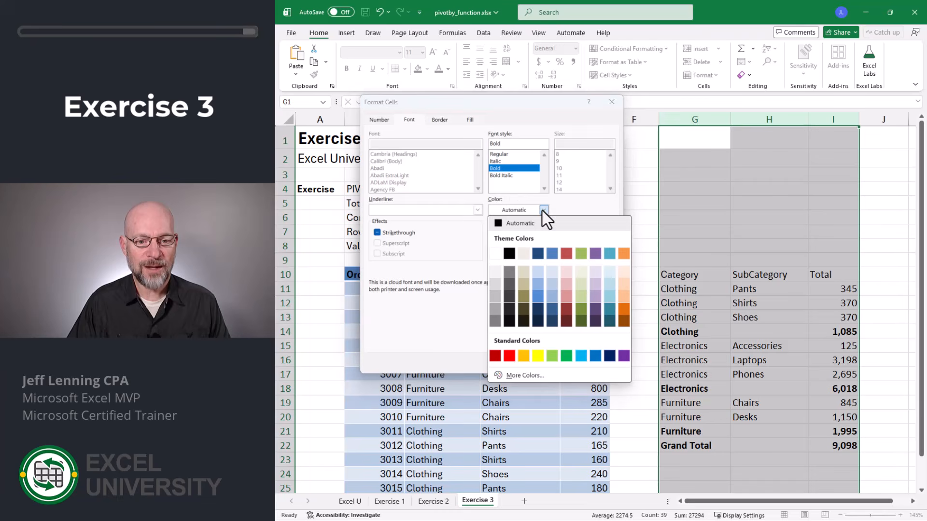
pyautogui.click(507, 253)
pyautogui.click(551, 363)
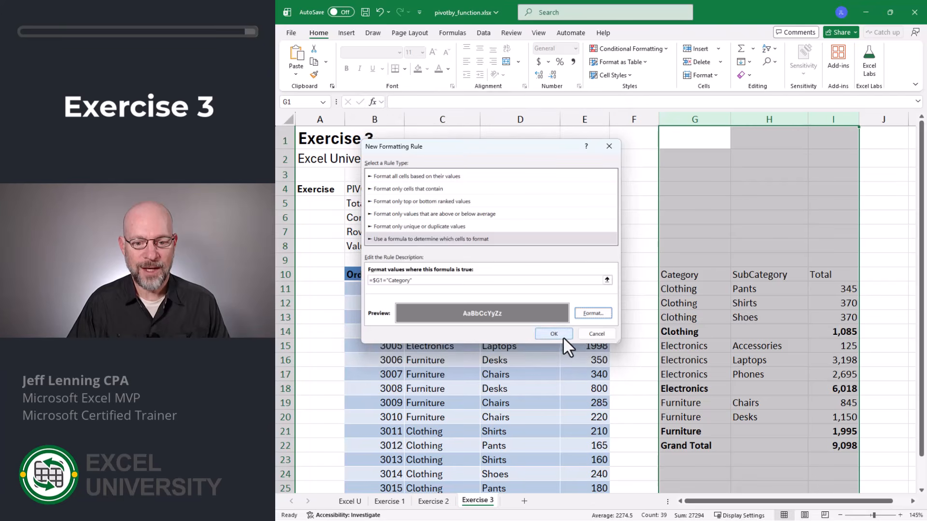
pyautogui.click(563, 337)
pyautogui.click(640, 250)
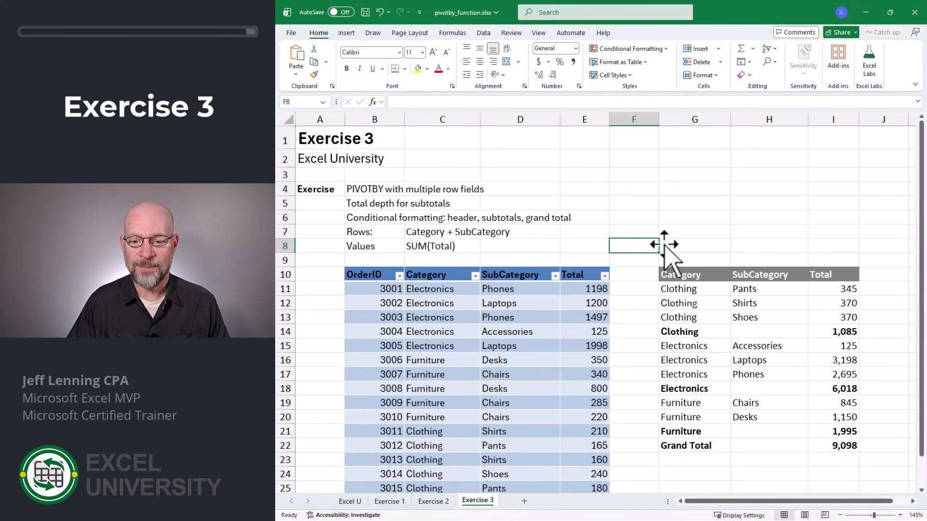